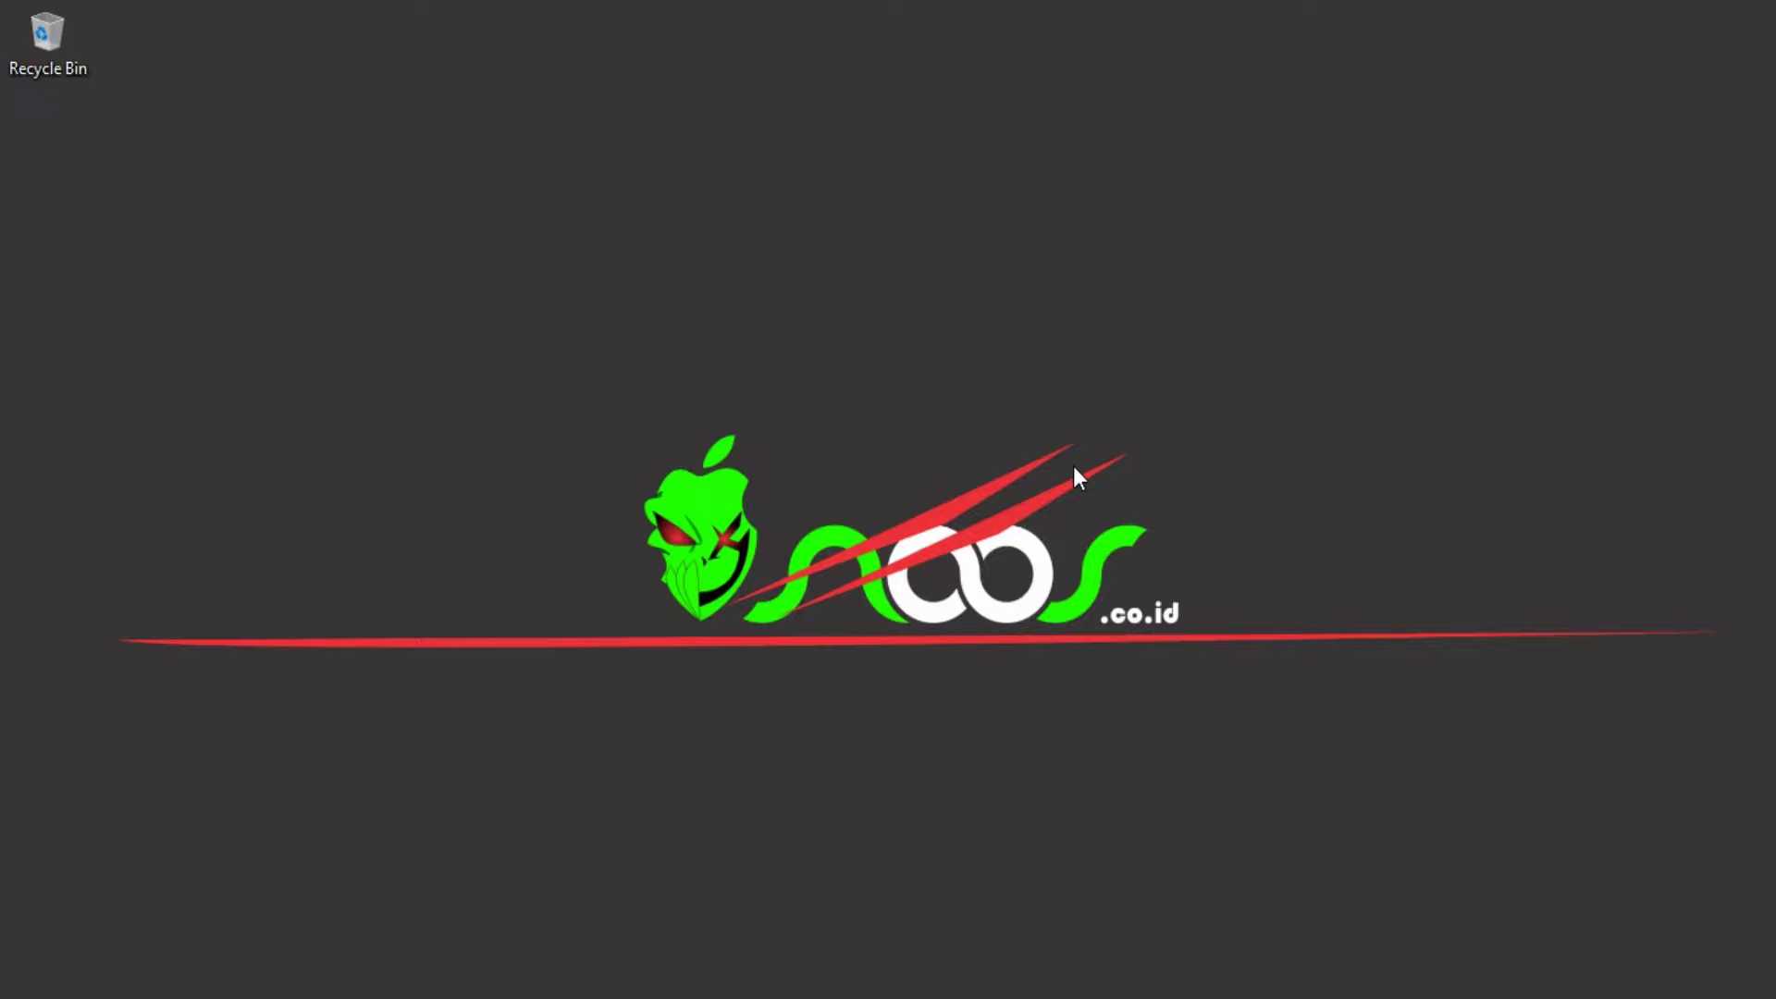
Open the Run dialog through Windows search and run shell:startup to open the Startup folder
key(super+r)
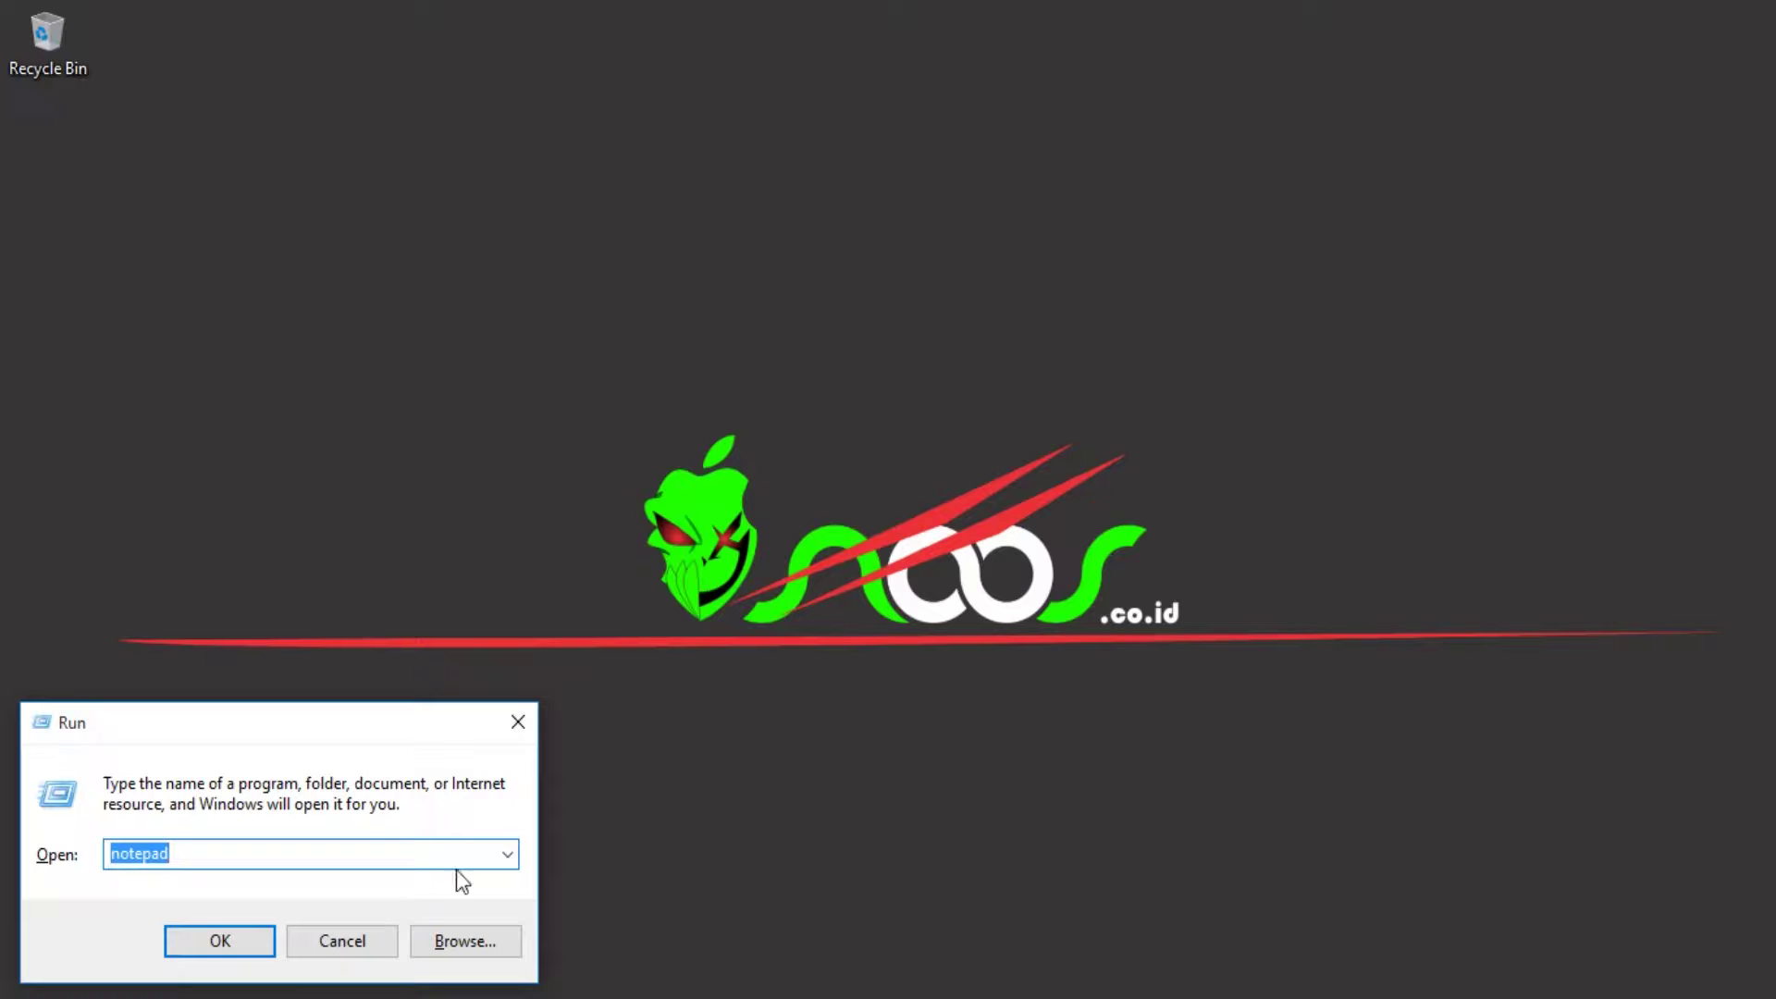
key(super+s)
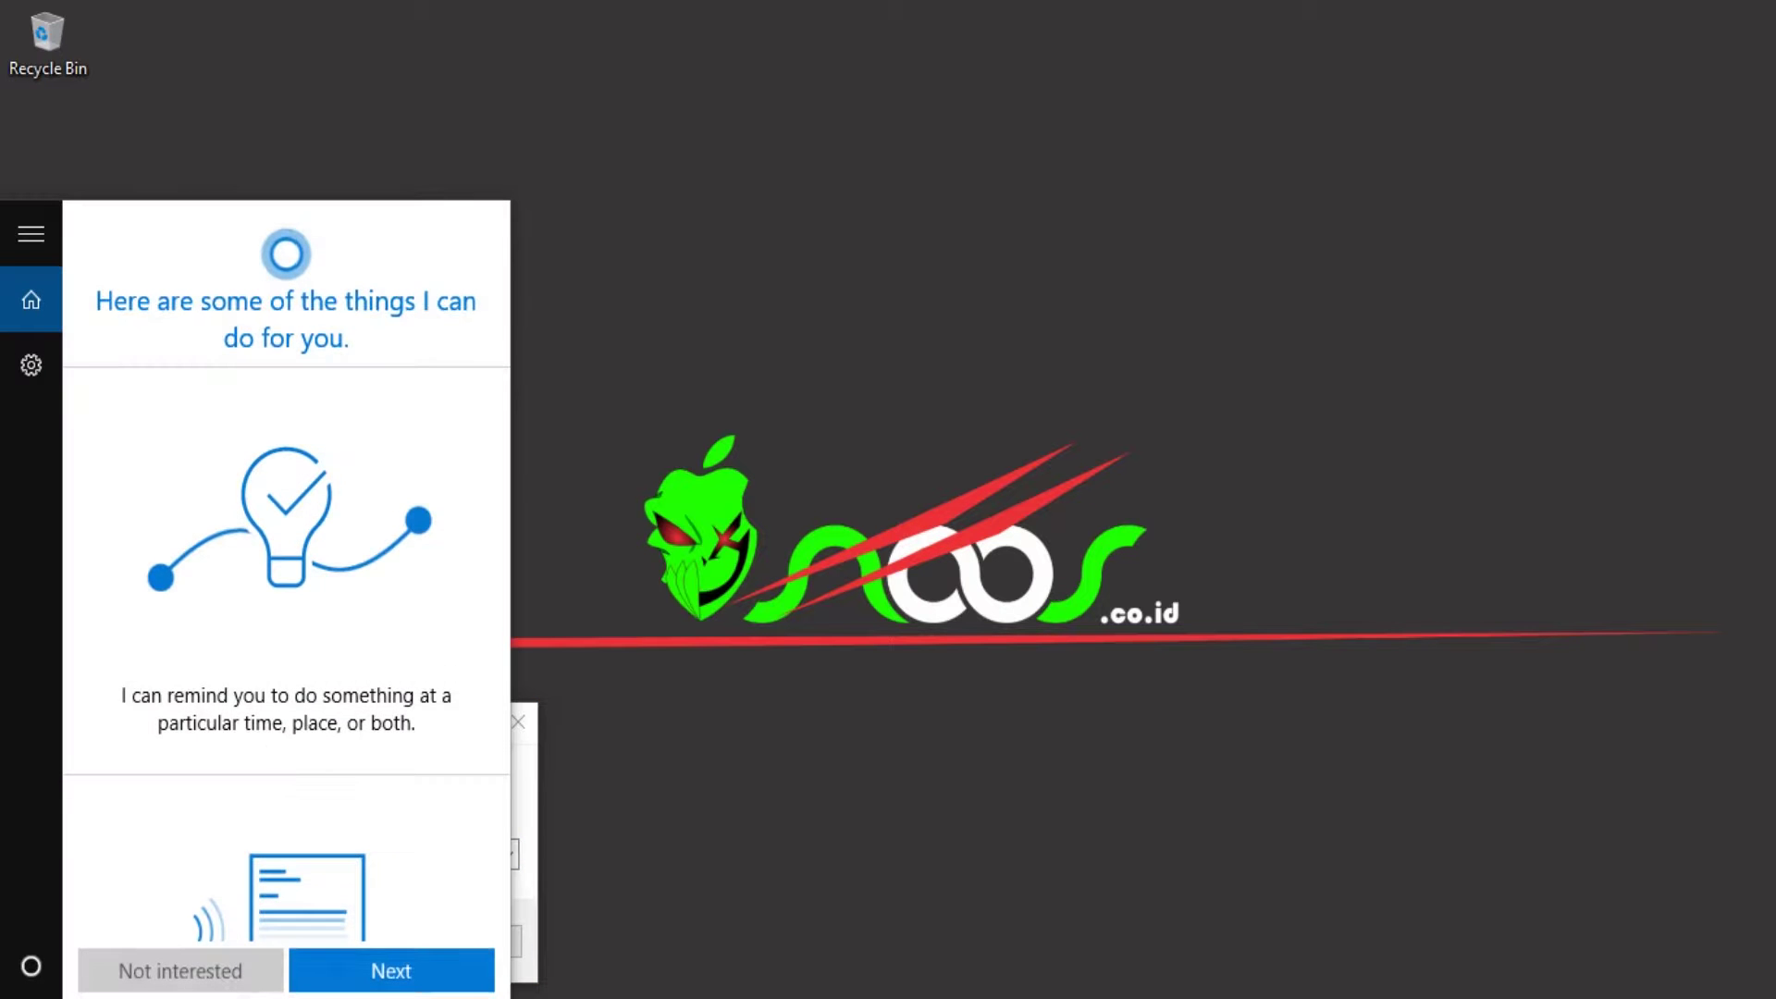
text(run)
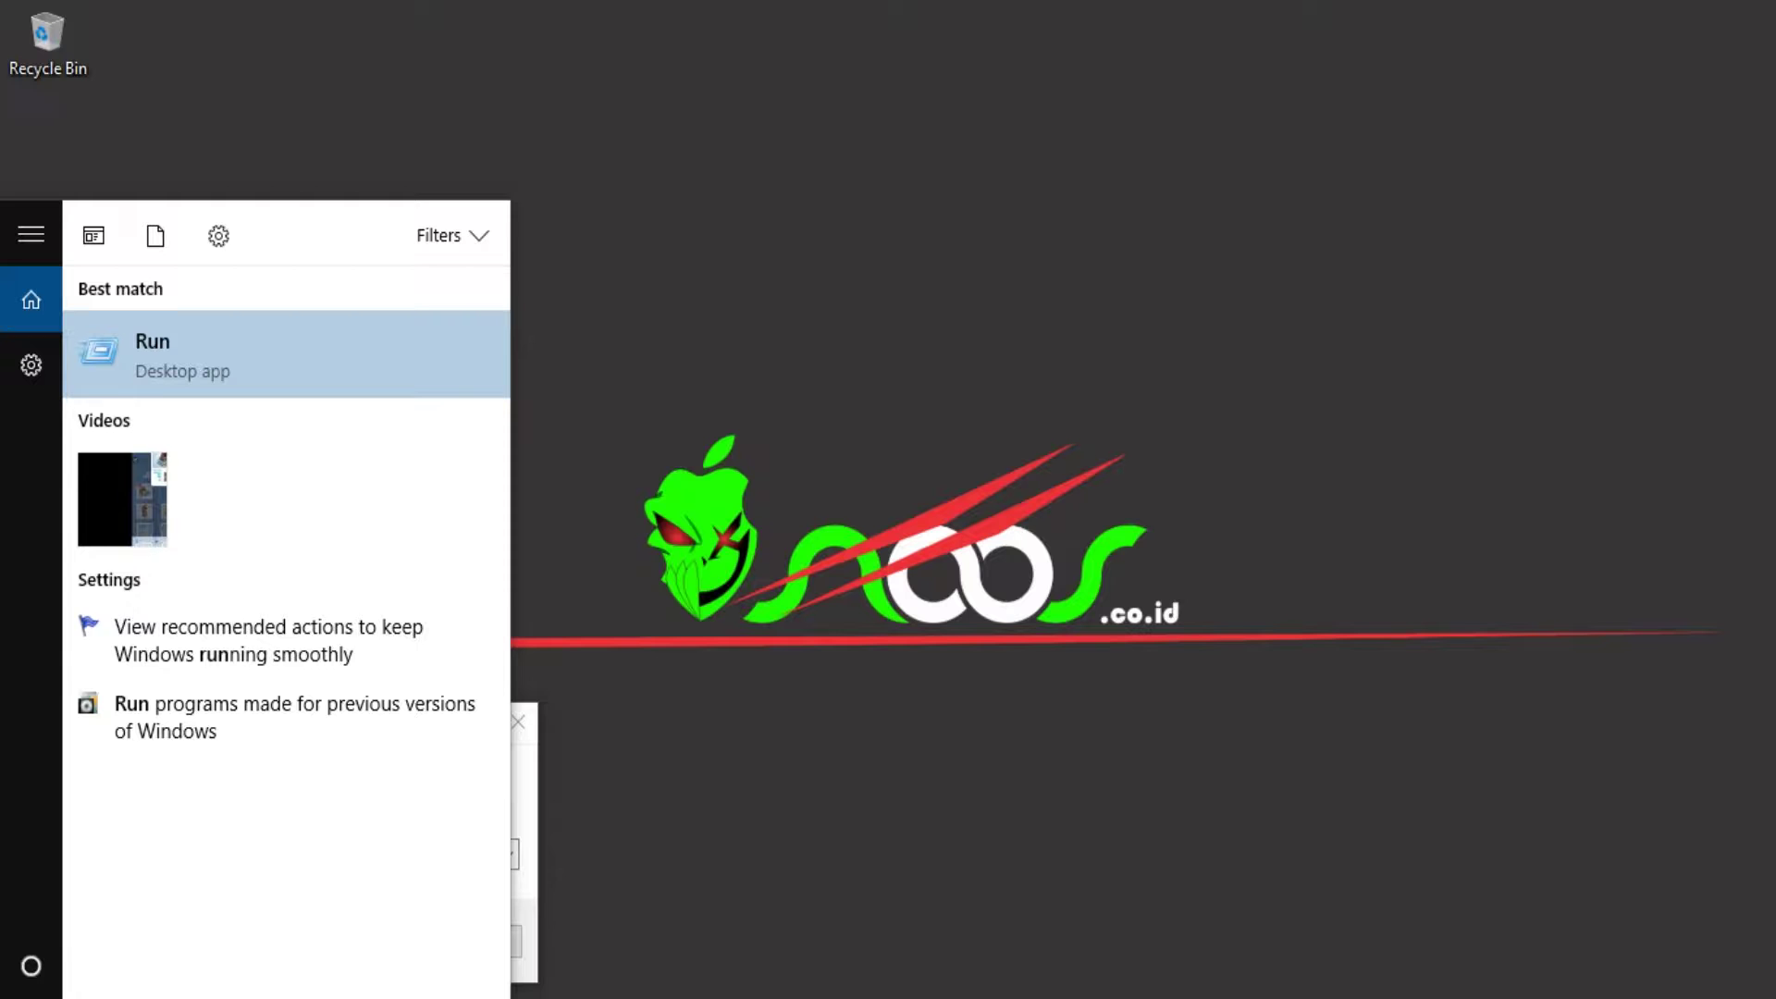
click(159, 353)
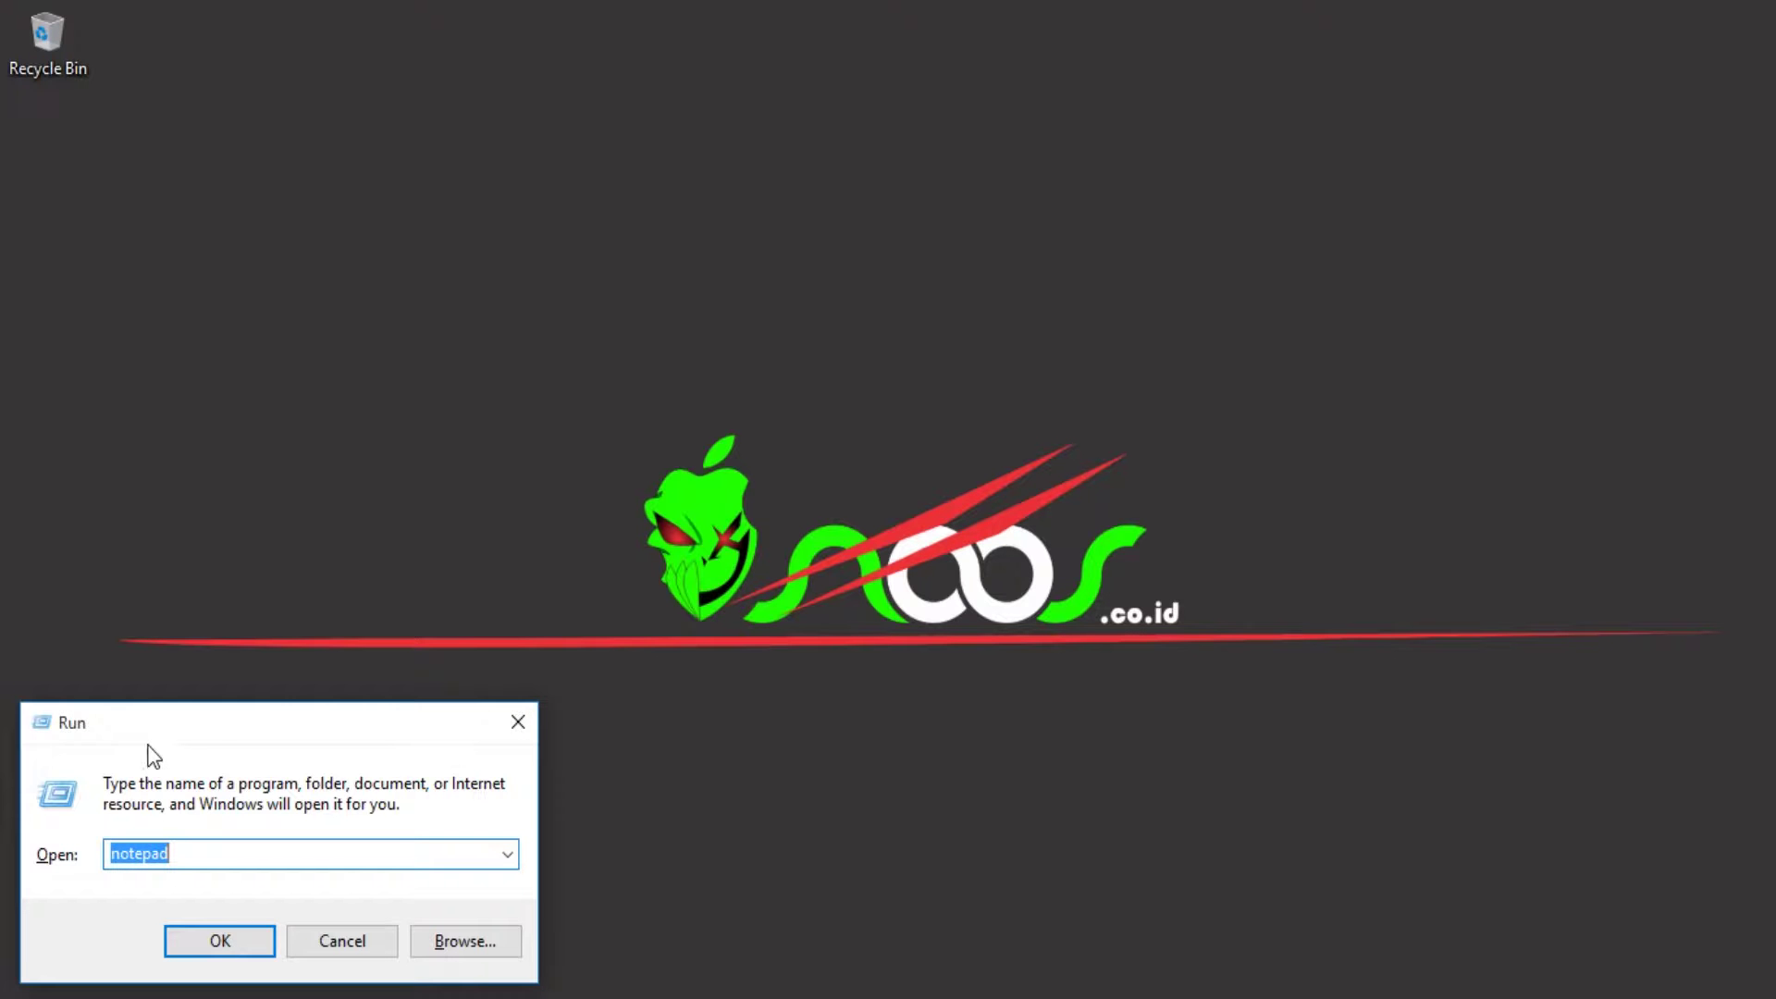
text(shell:startup)
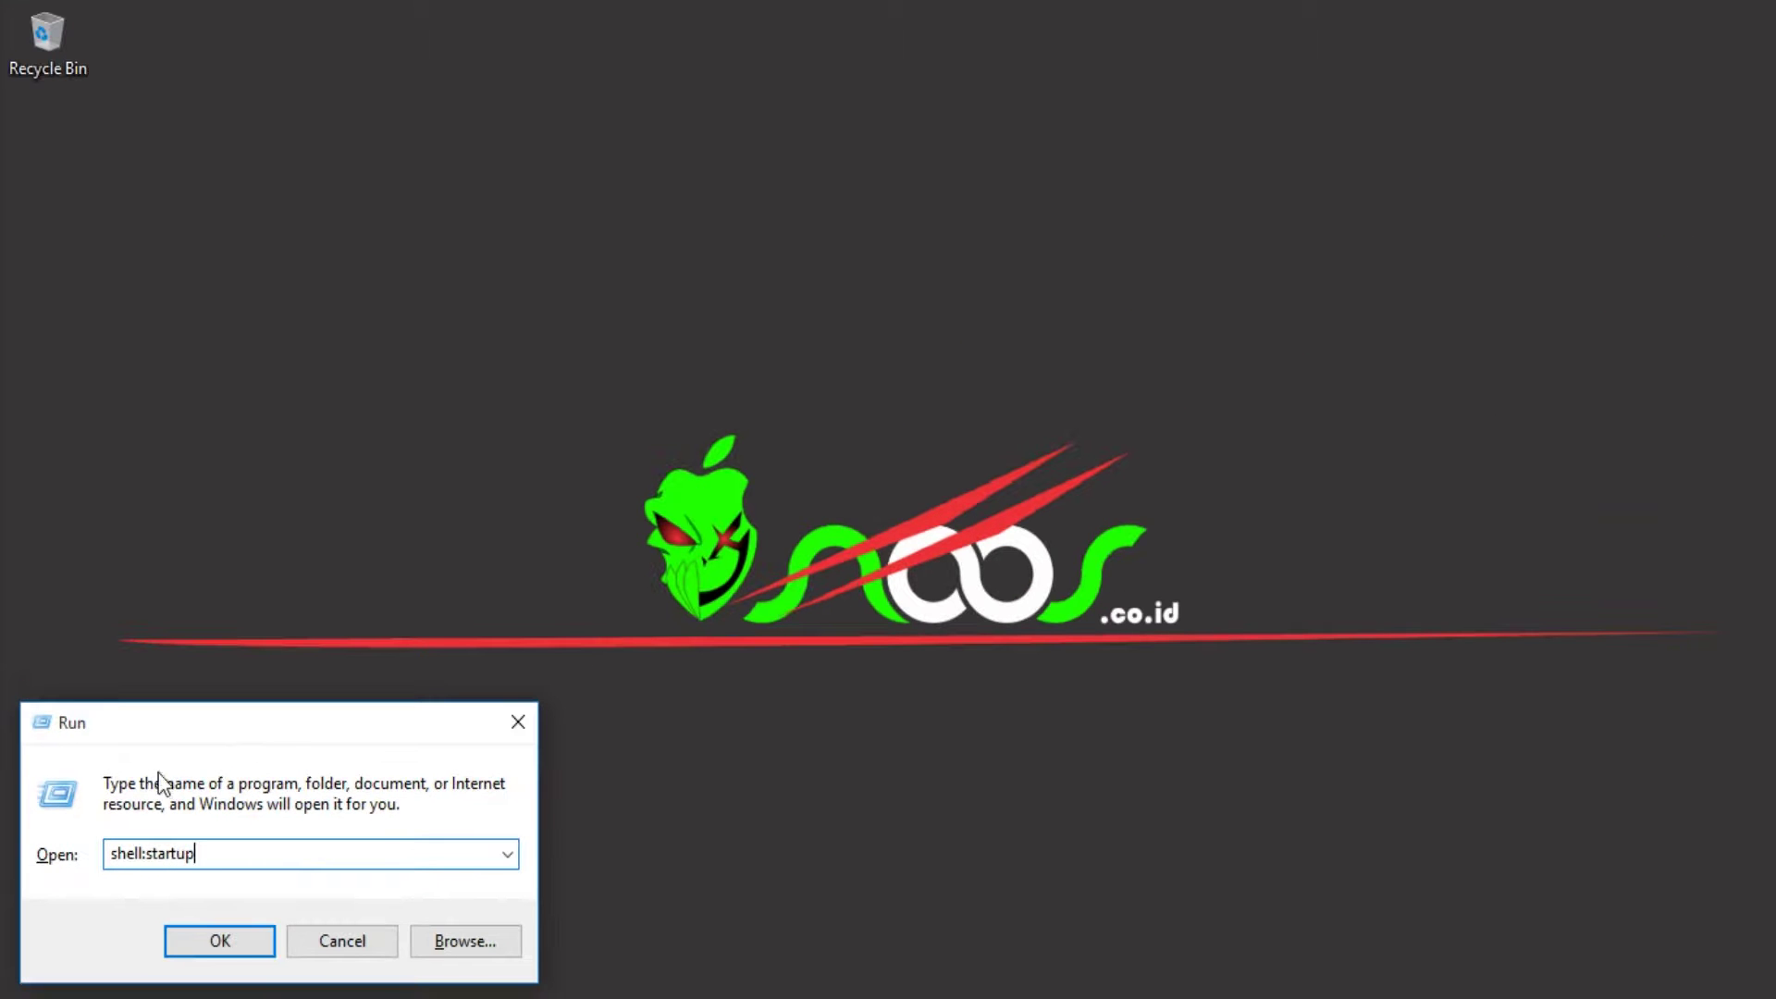
click(195, 942)
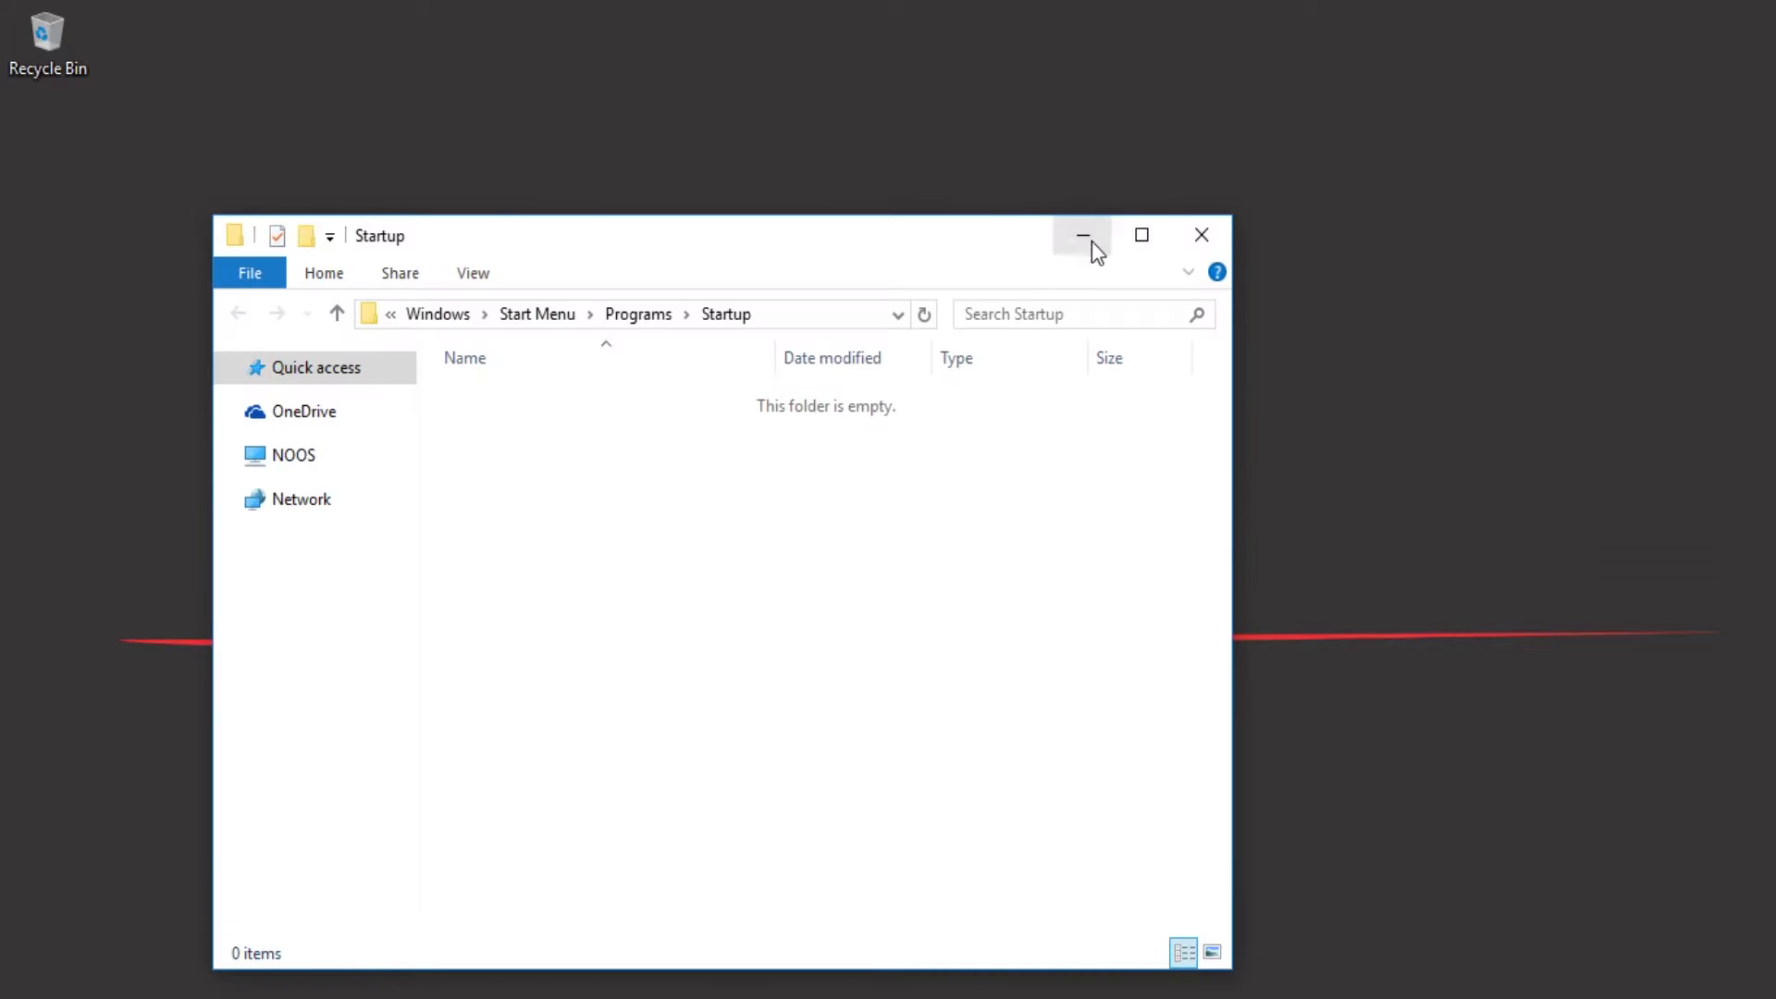
Maximize the empty Startup folder window
click(1142, 242)
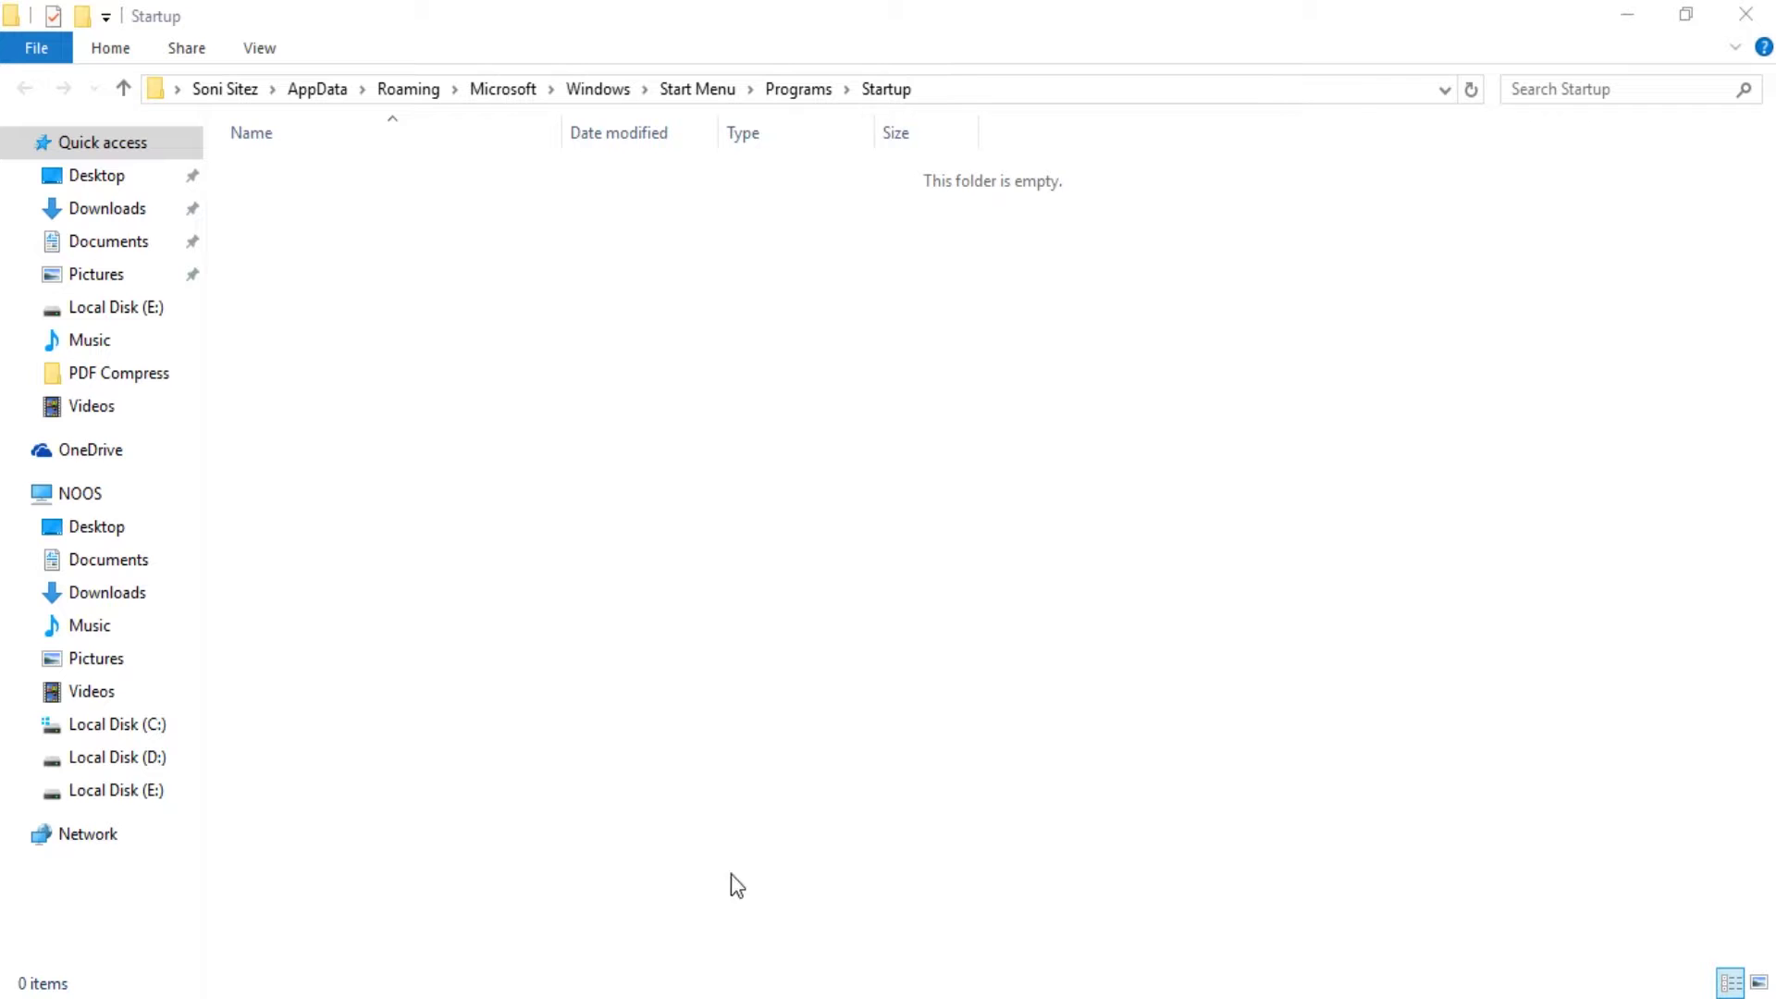
Copy the E:\APPS\XAMPP path from the XAMPP window's address bar
mouse_move(606, 994)
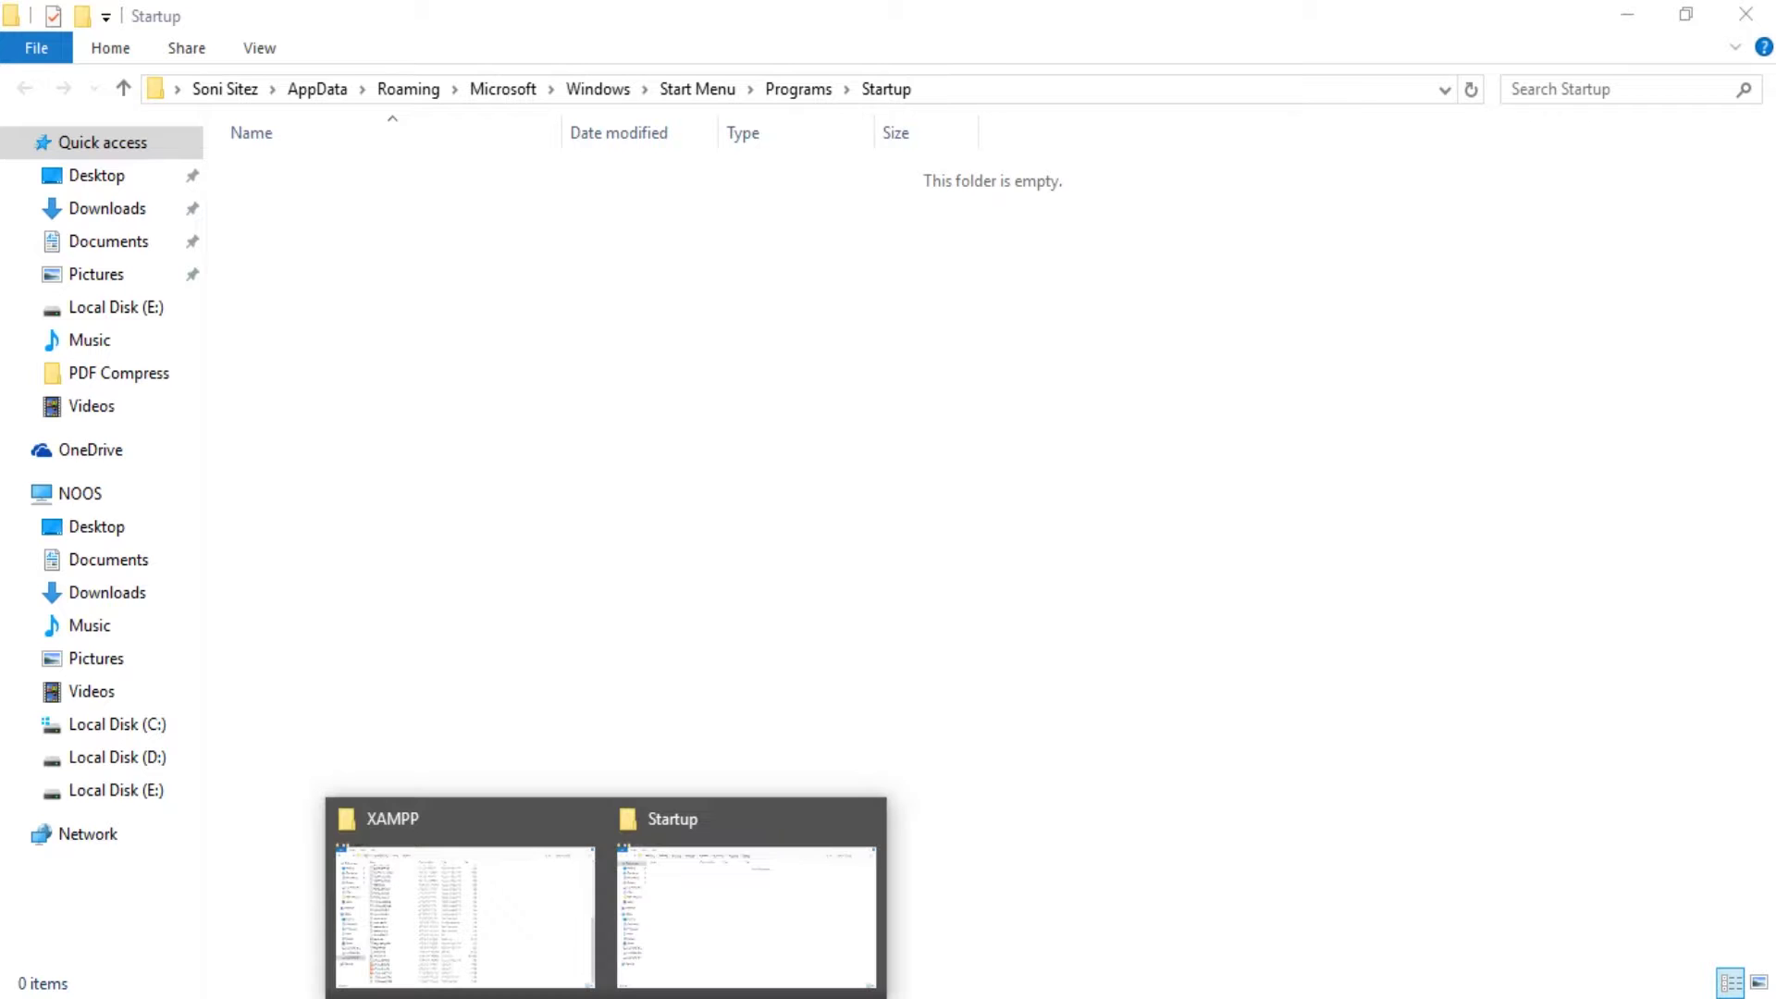
click(675, 892)
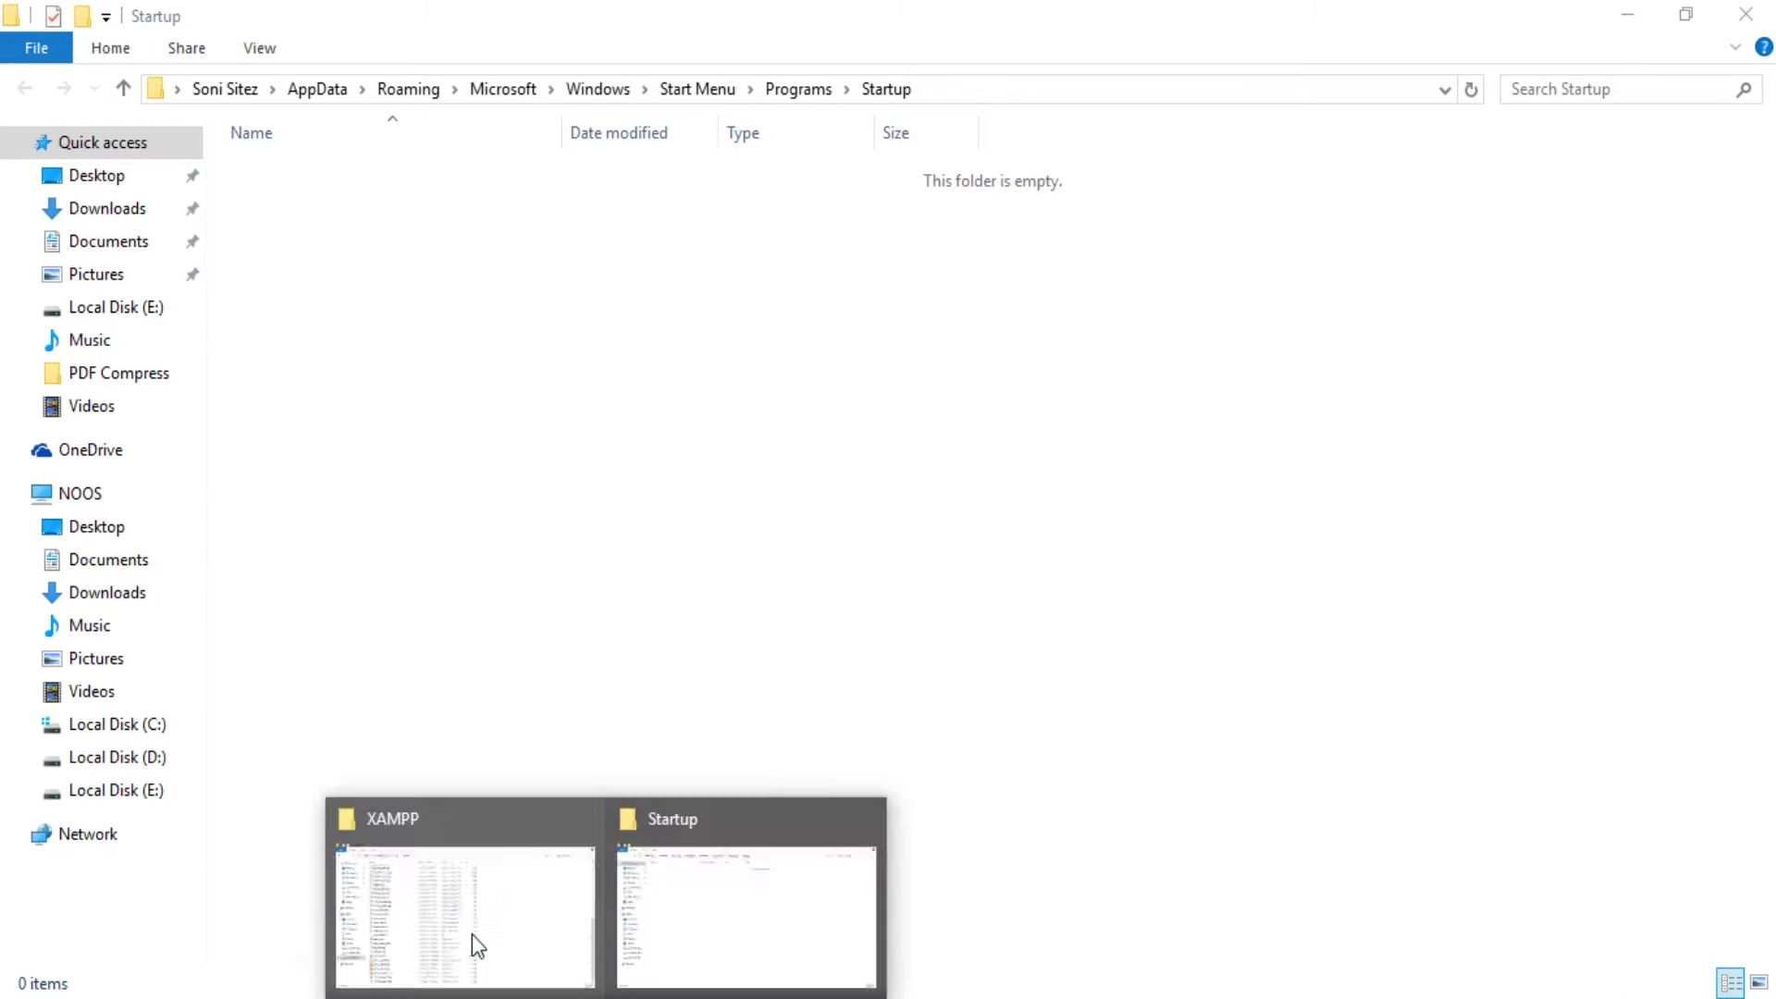
click(472, 943)
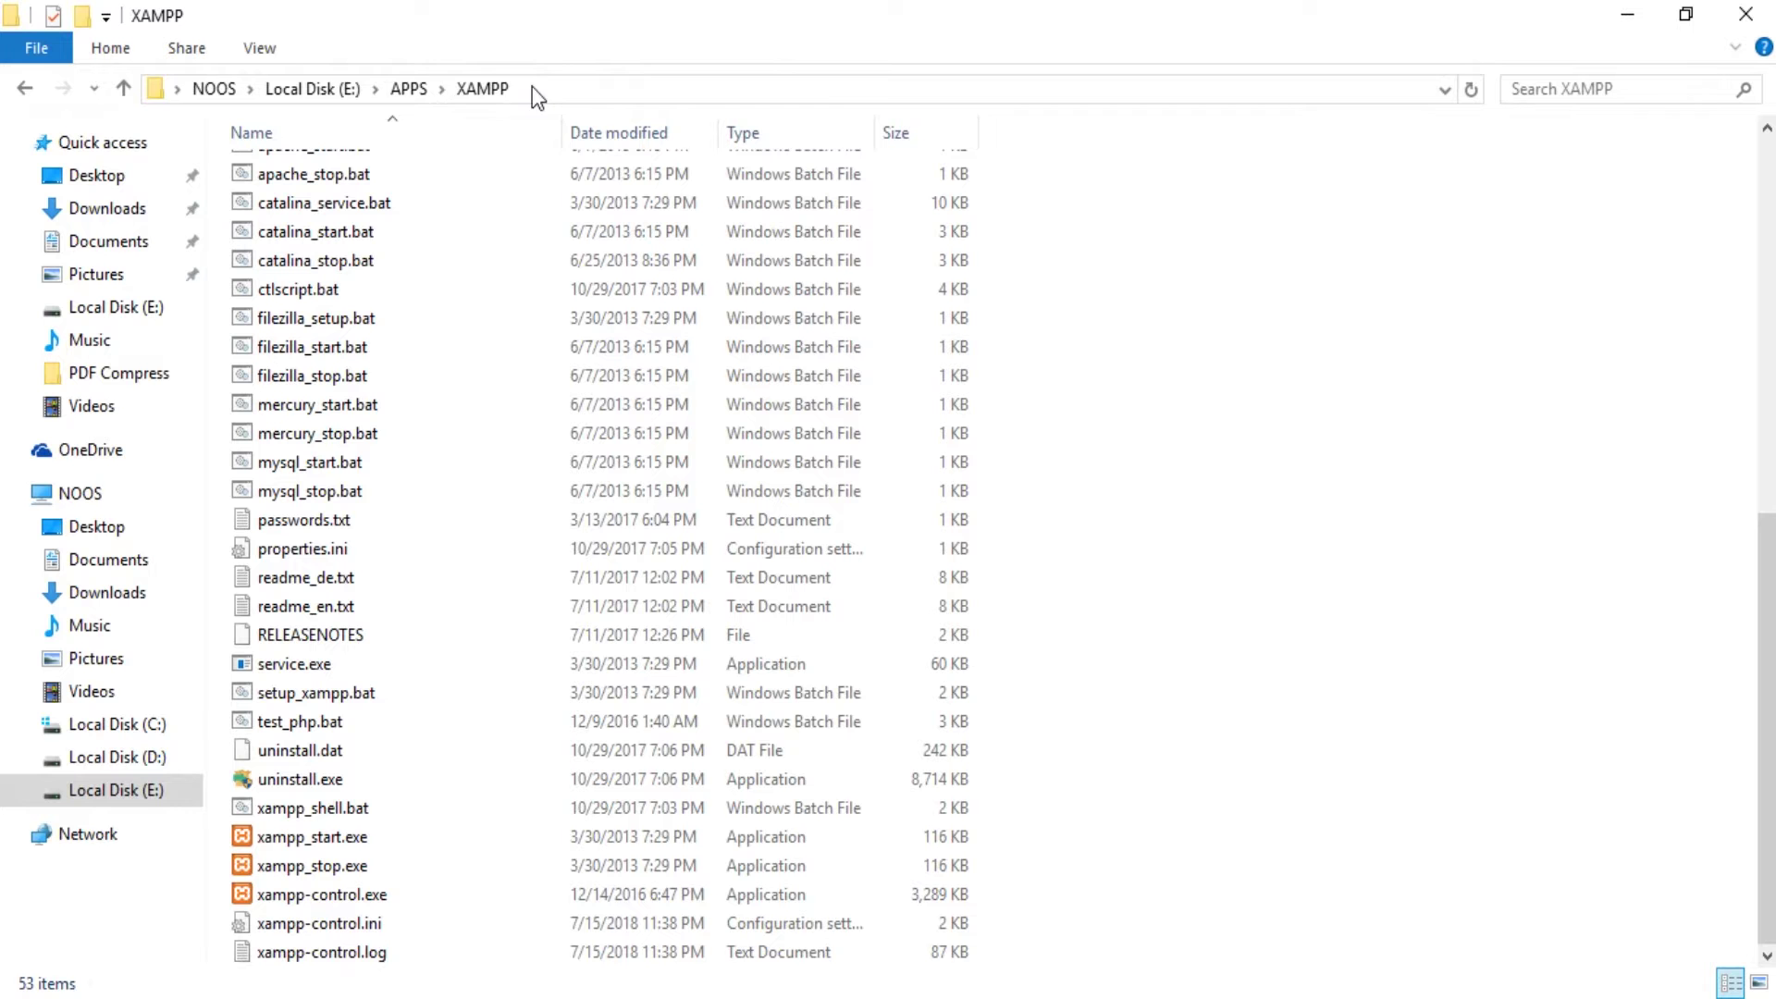
click(535, 88)
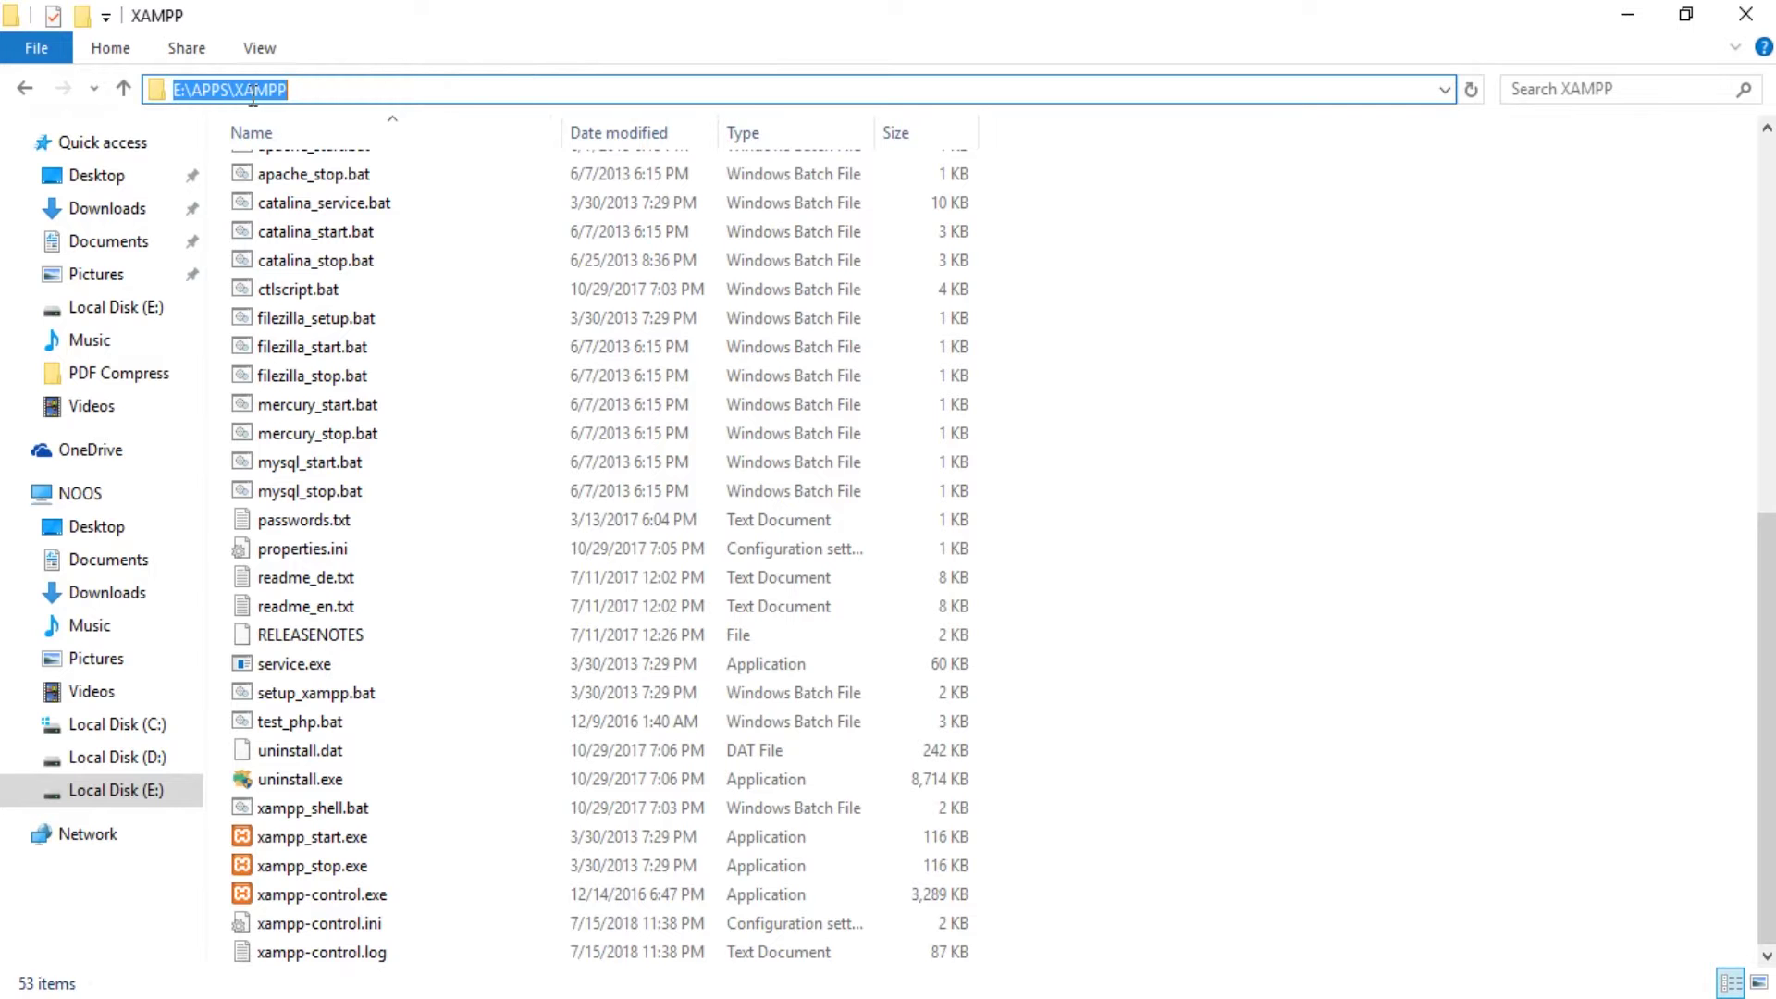
right_click(306, 89)
click(354, 167)
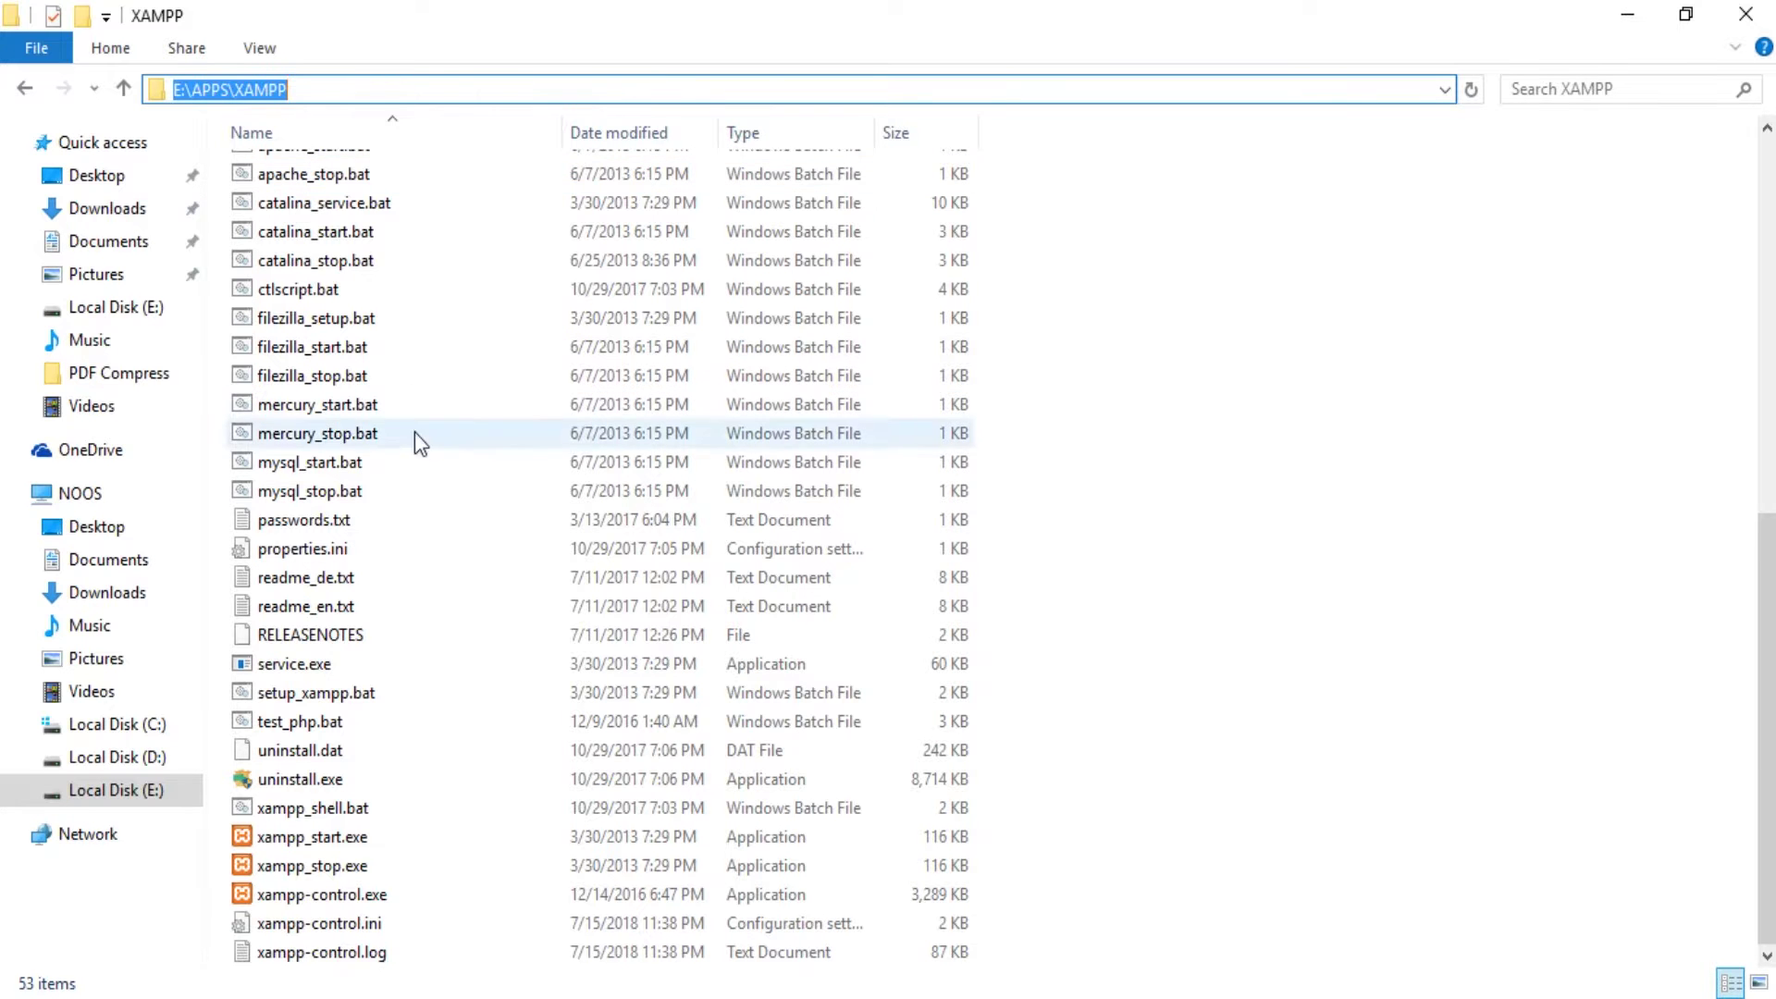
Select xampp-control.exe in E:\APPS\XAMPP, then minimize that window to reveal Startup
click(390, 894)
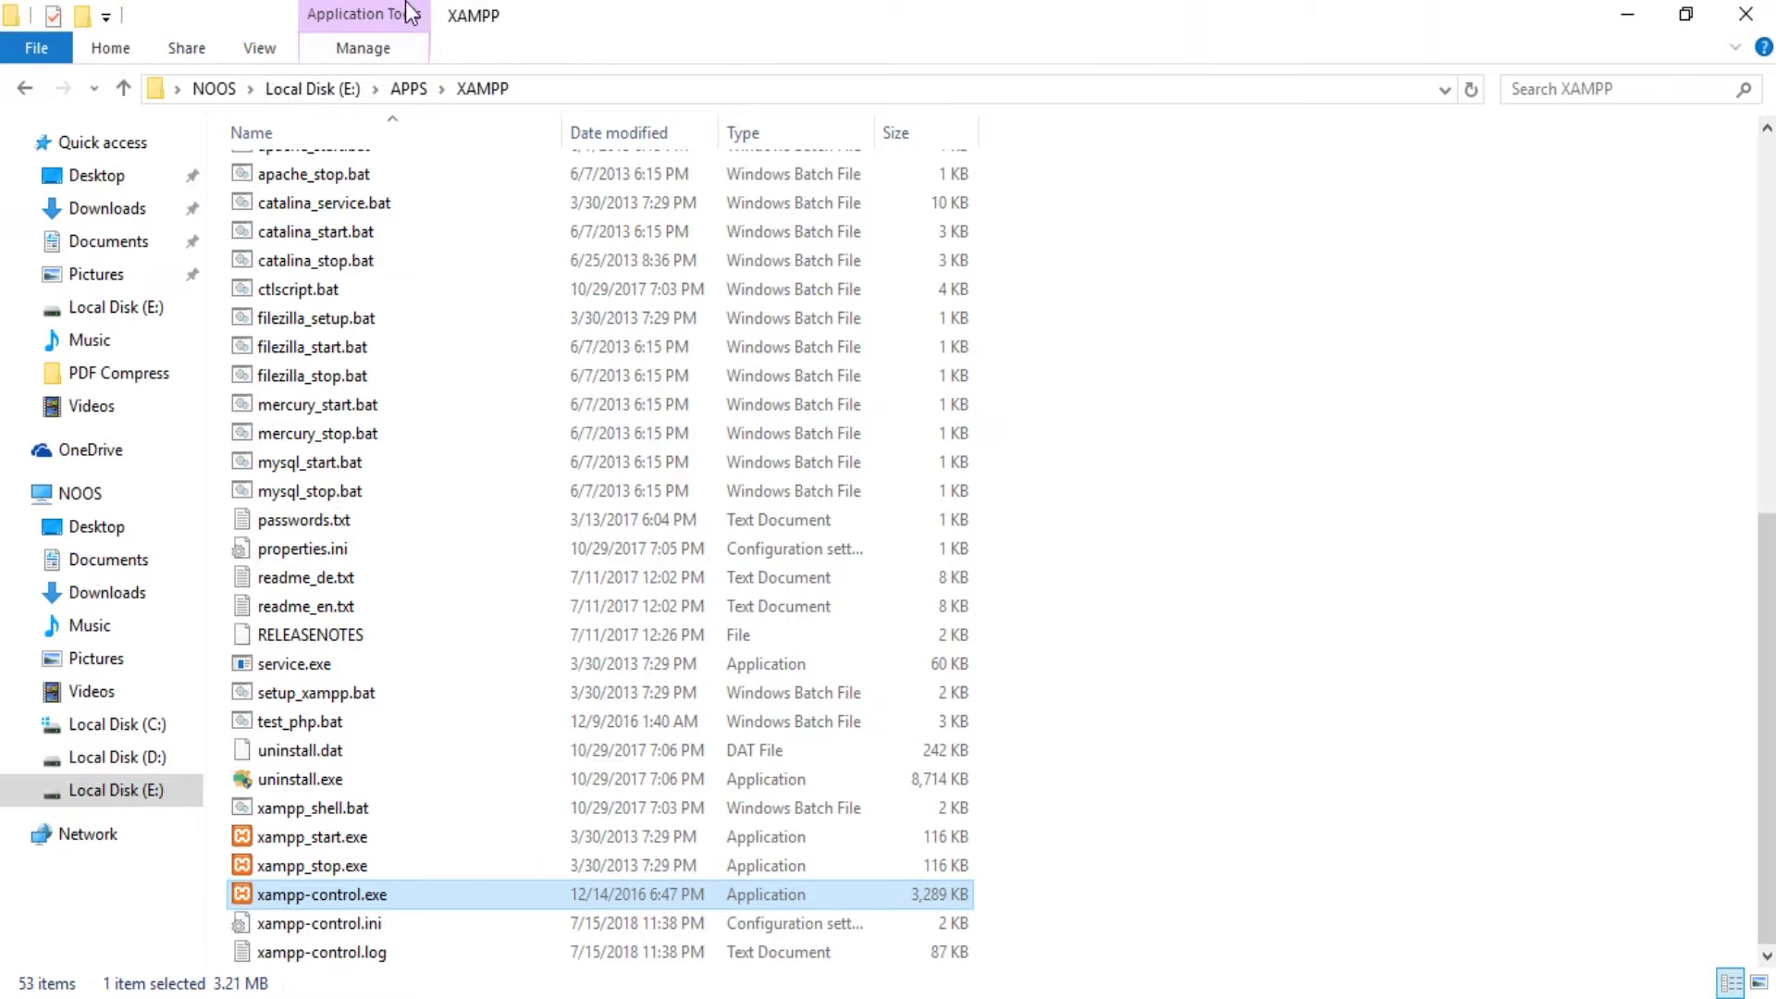
click(474, 86)
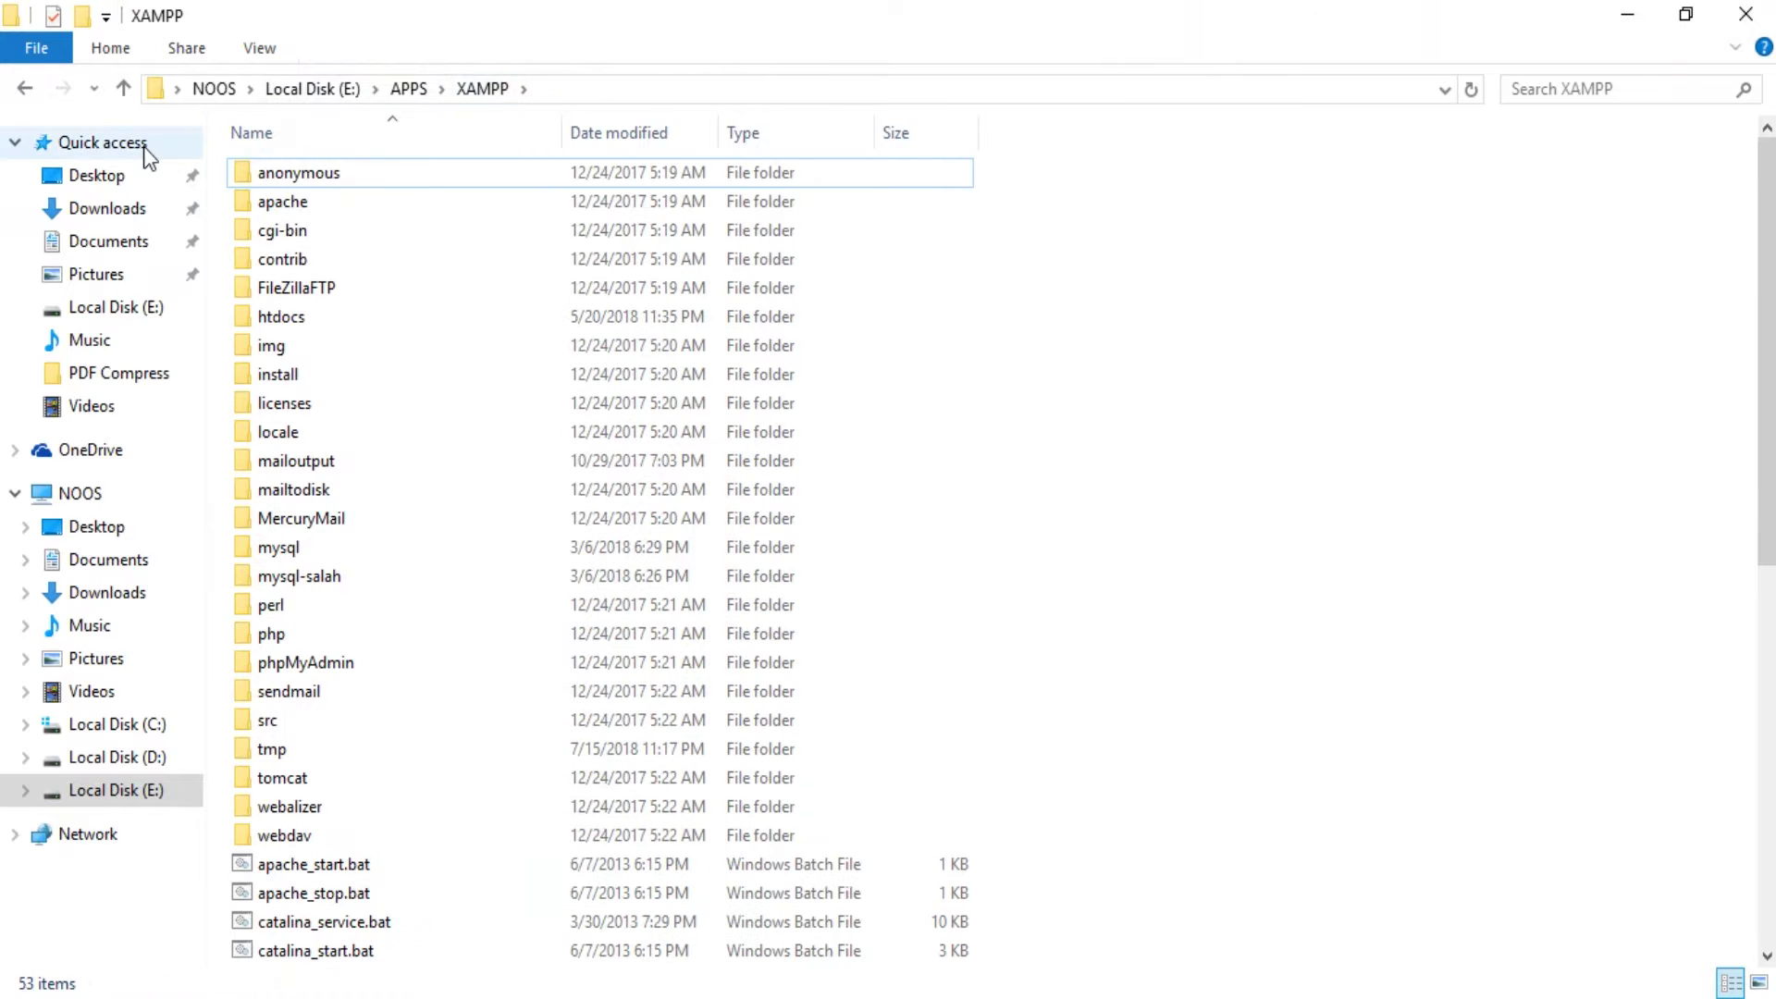
scroll(357, 435, down, 8)
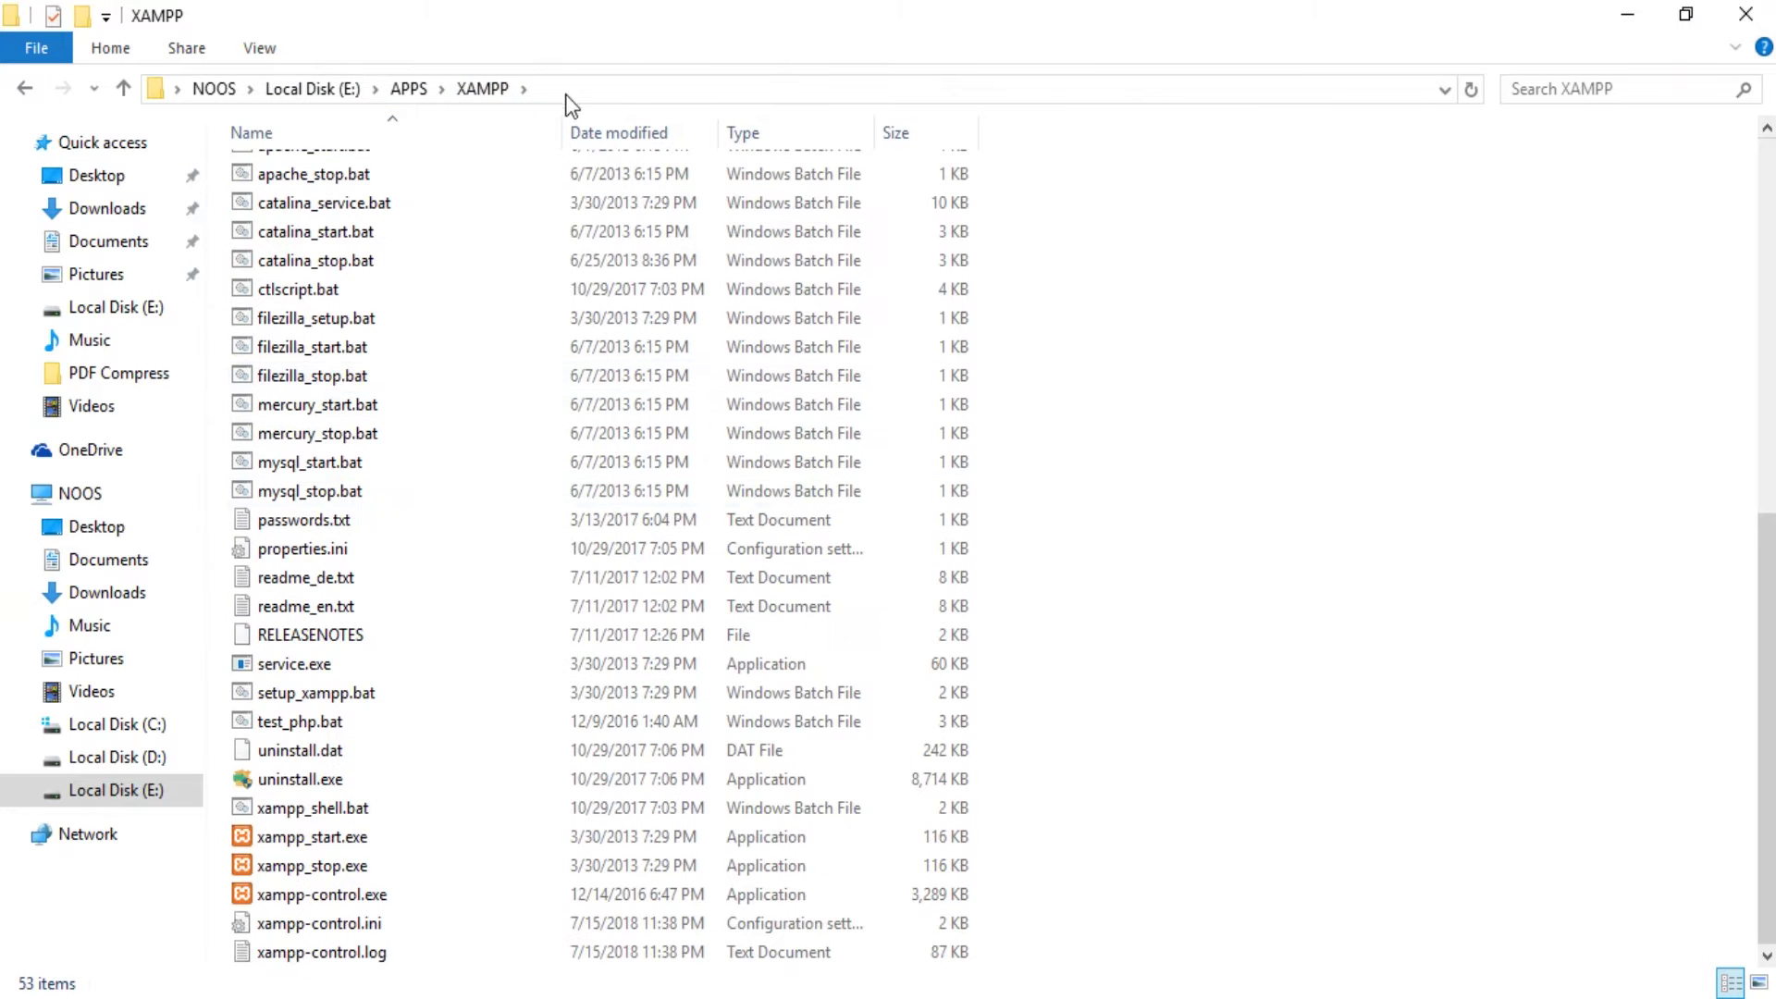
click(596, 91)
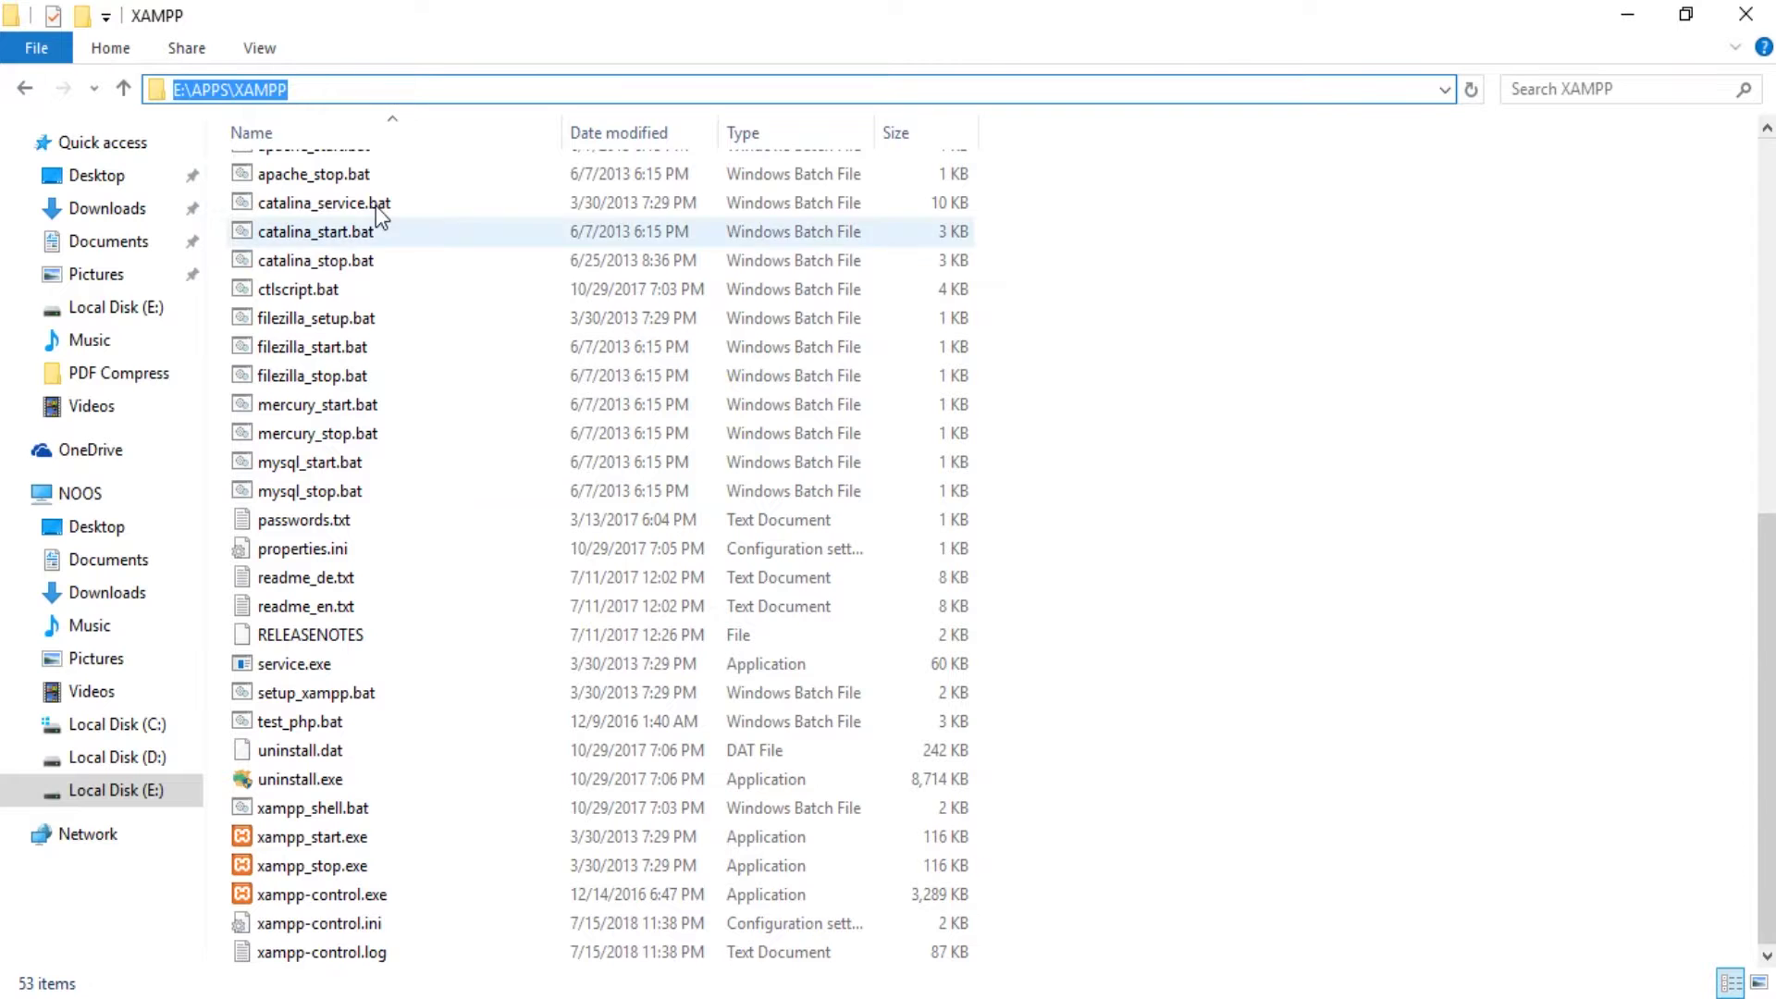
click(366, 902)
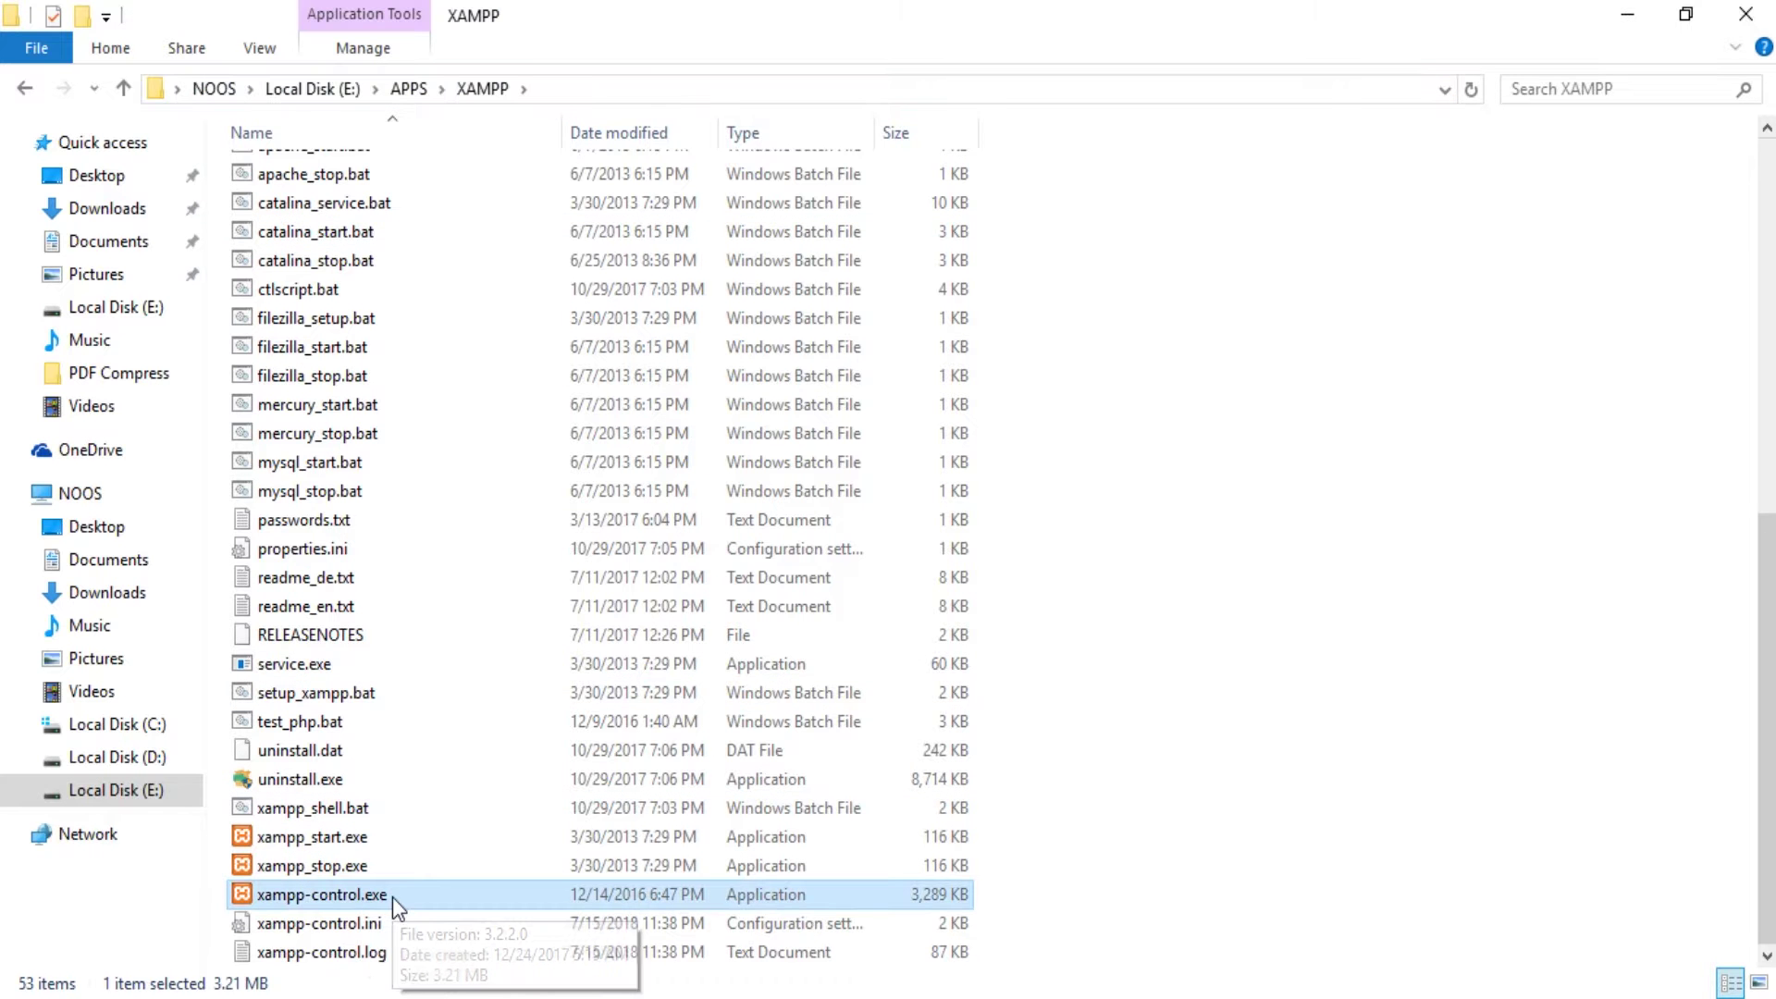
click(1627, 15)
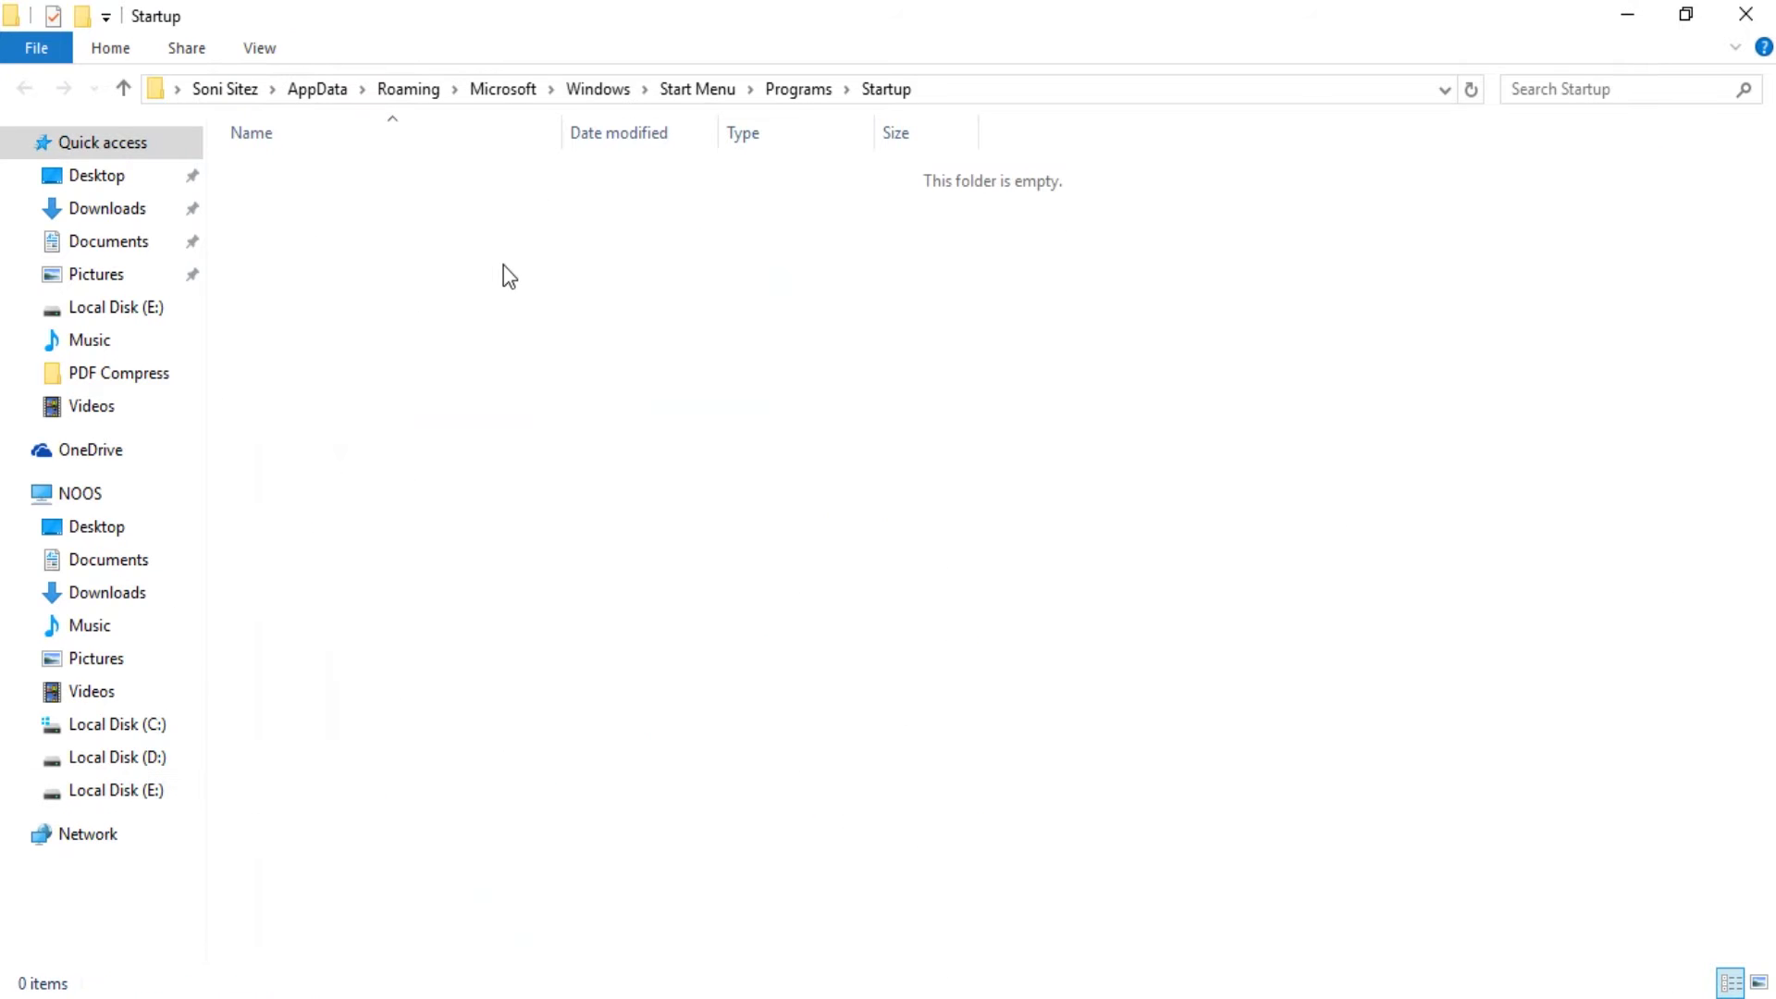
Add a New > Shortcut item to the empty Startup folder, launching the Create Shortcut wizard
right_click(346, 265)
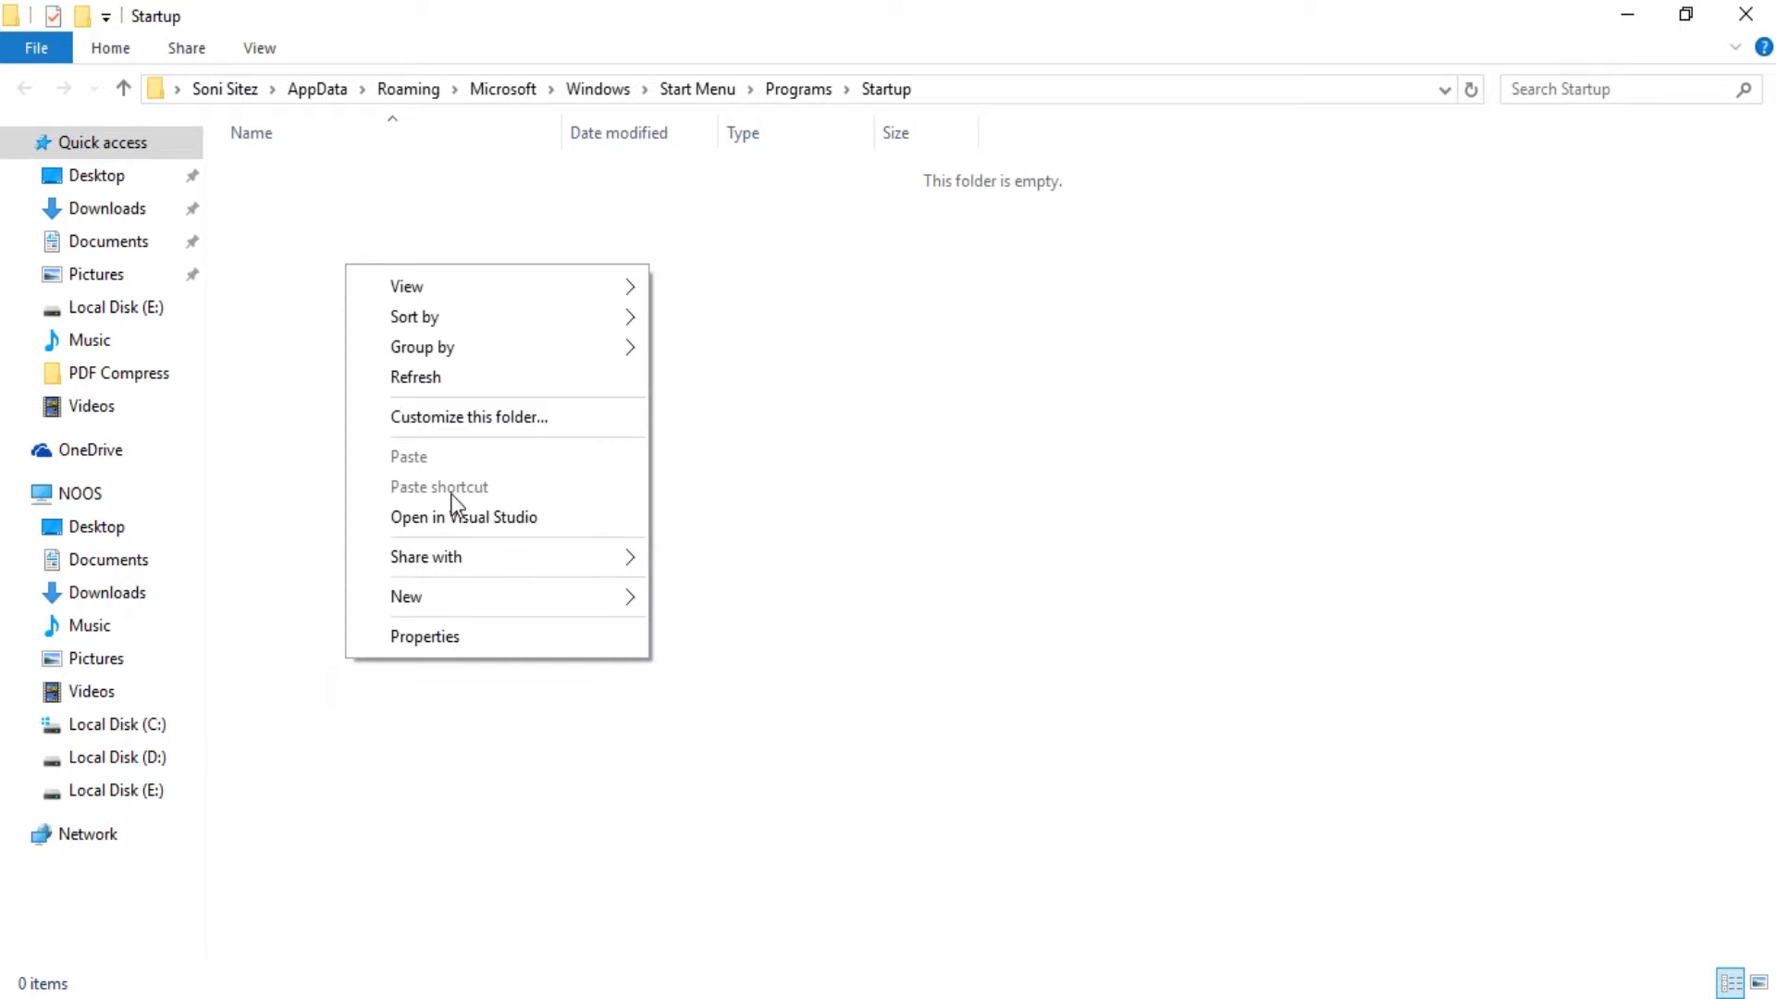
mouse_move(508, 601)
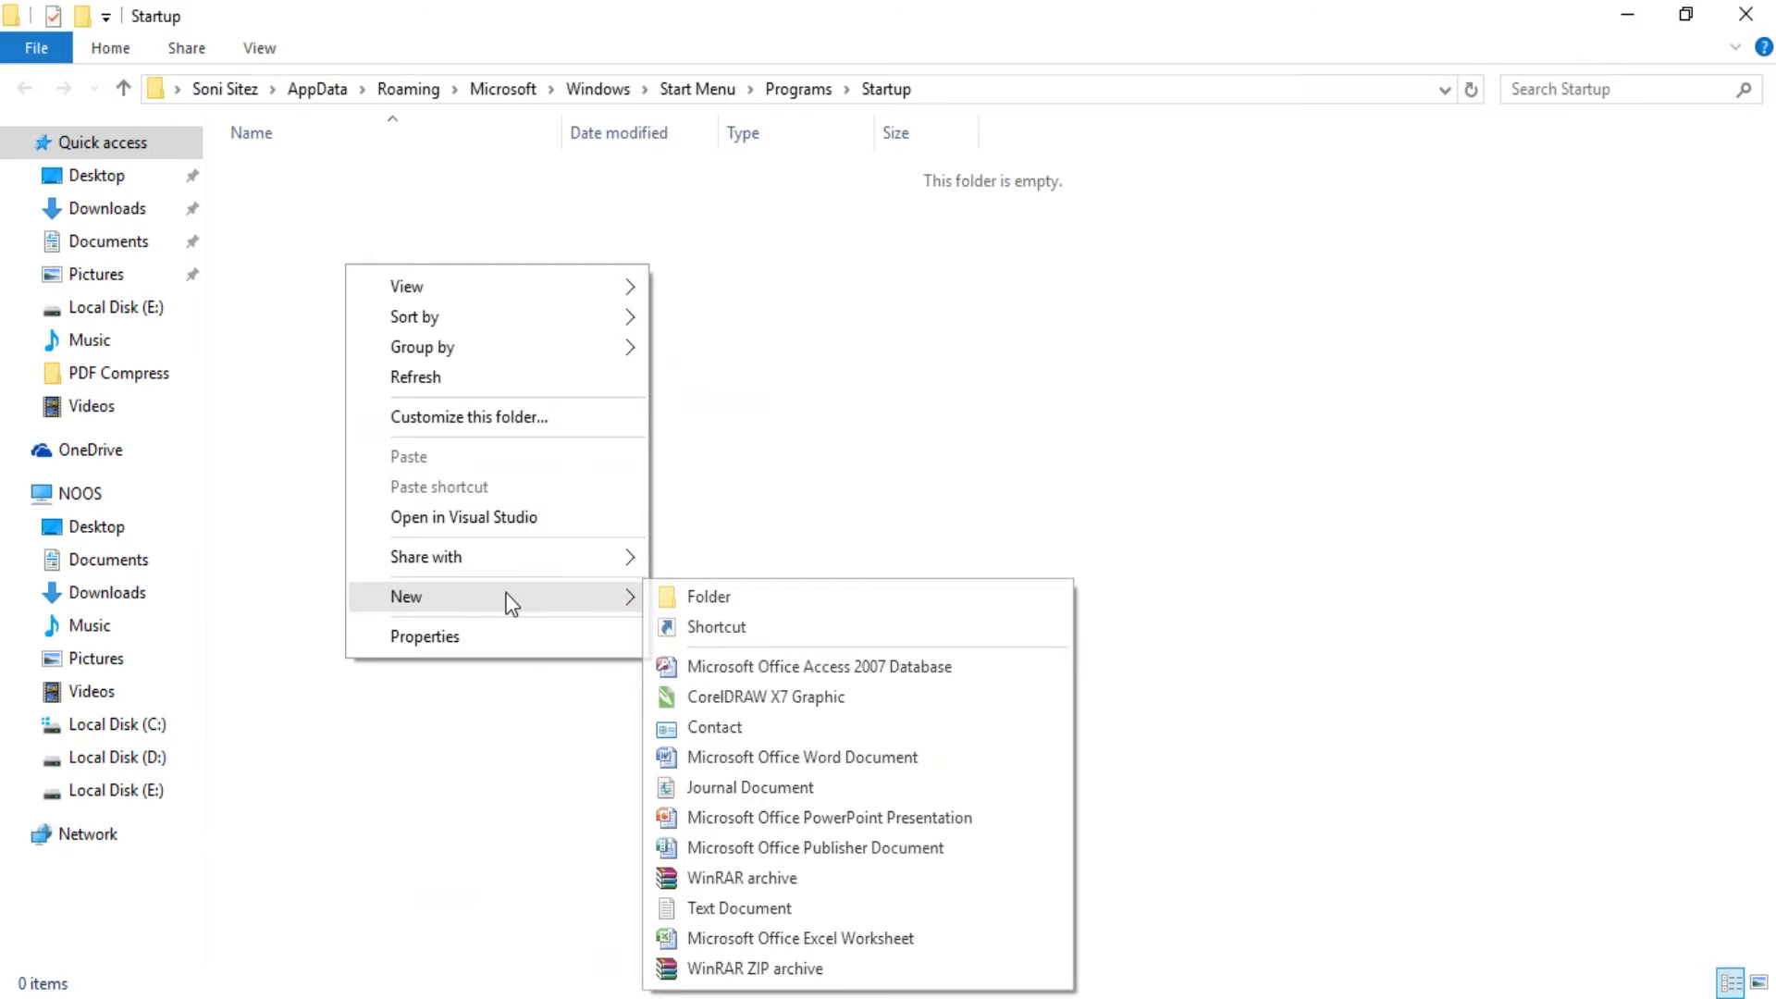
click(720, 627)
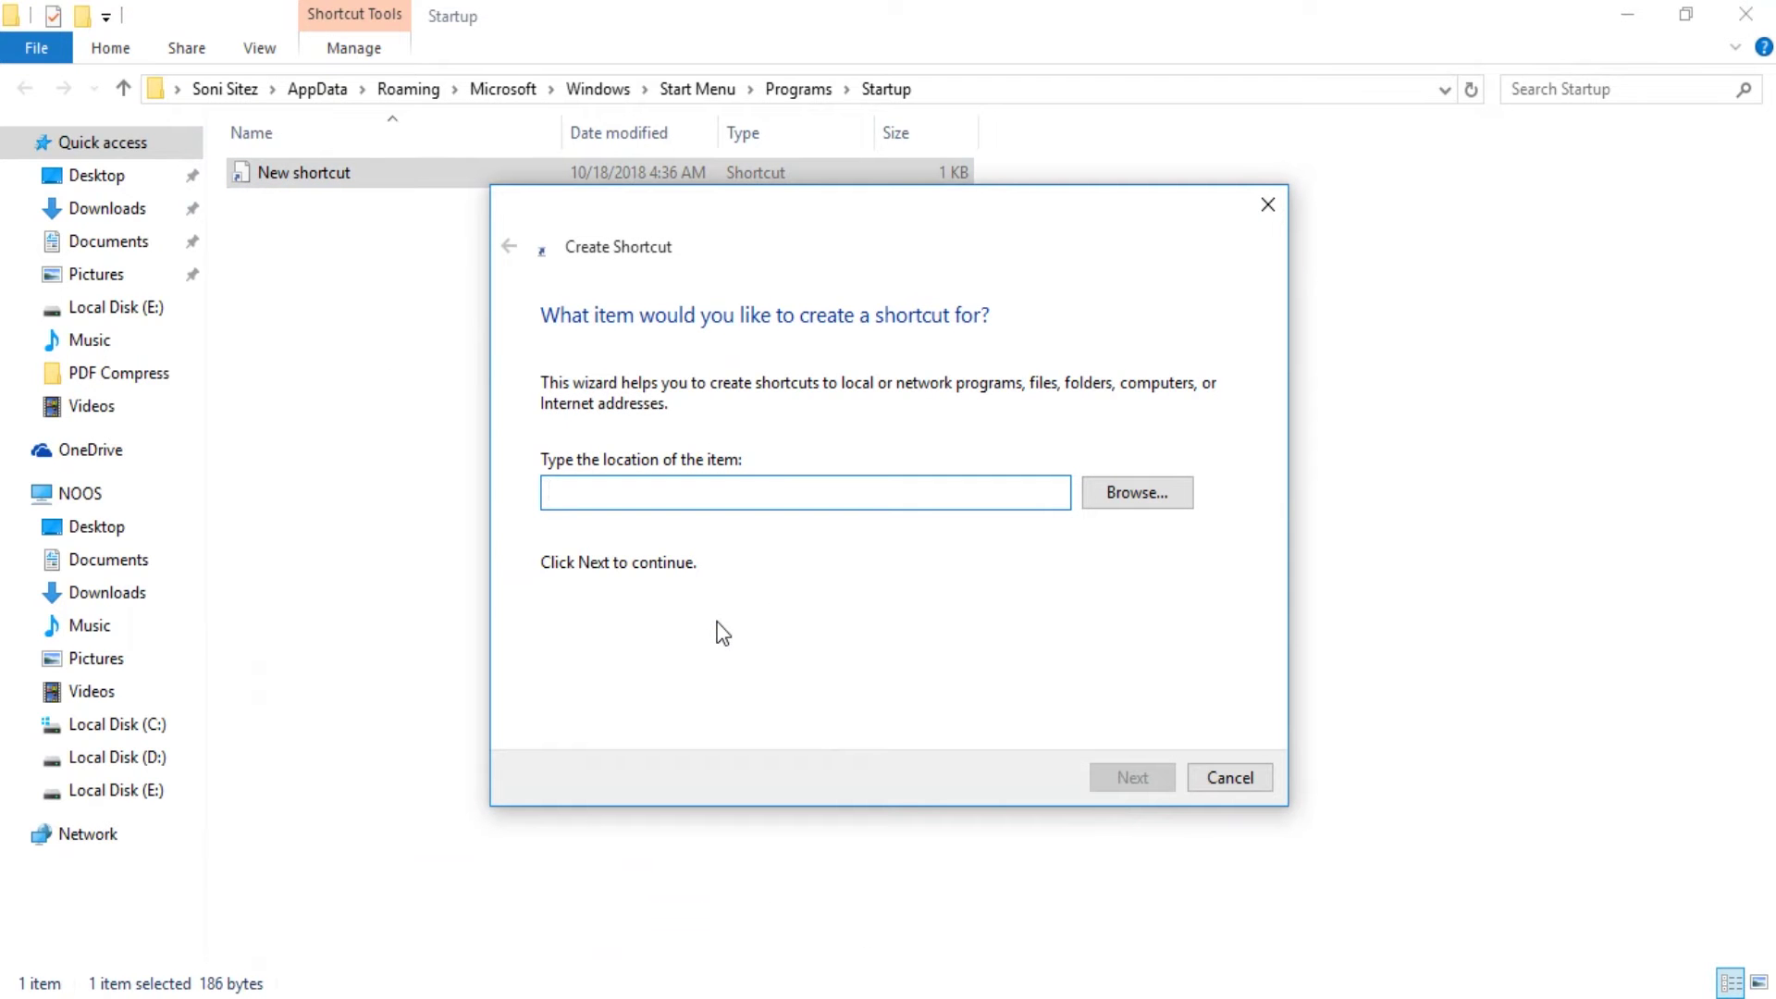
Set the shortcut location to E:\APPS\XAMPP\xampp-control.exe and continue to the naming page
right_click(770, 485)
click(849, 604)
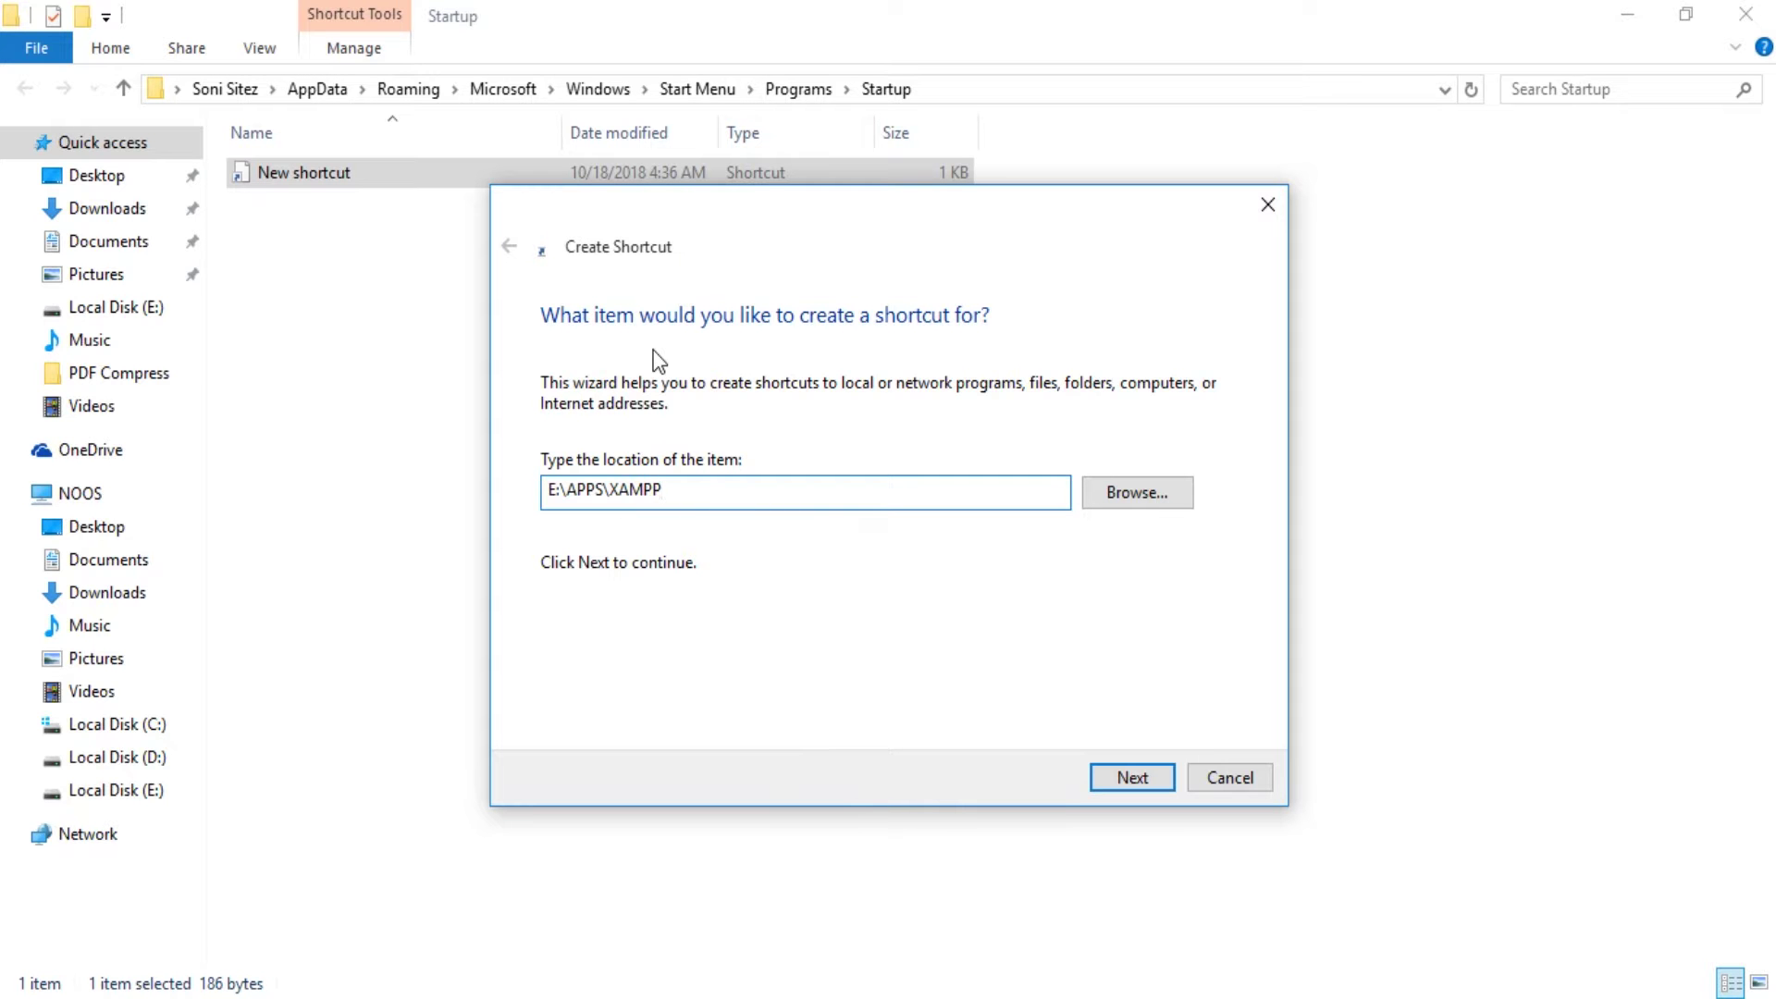
text(\)
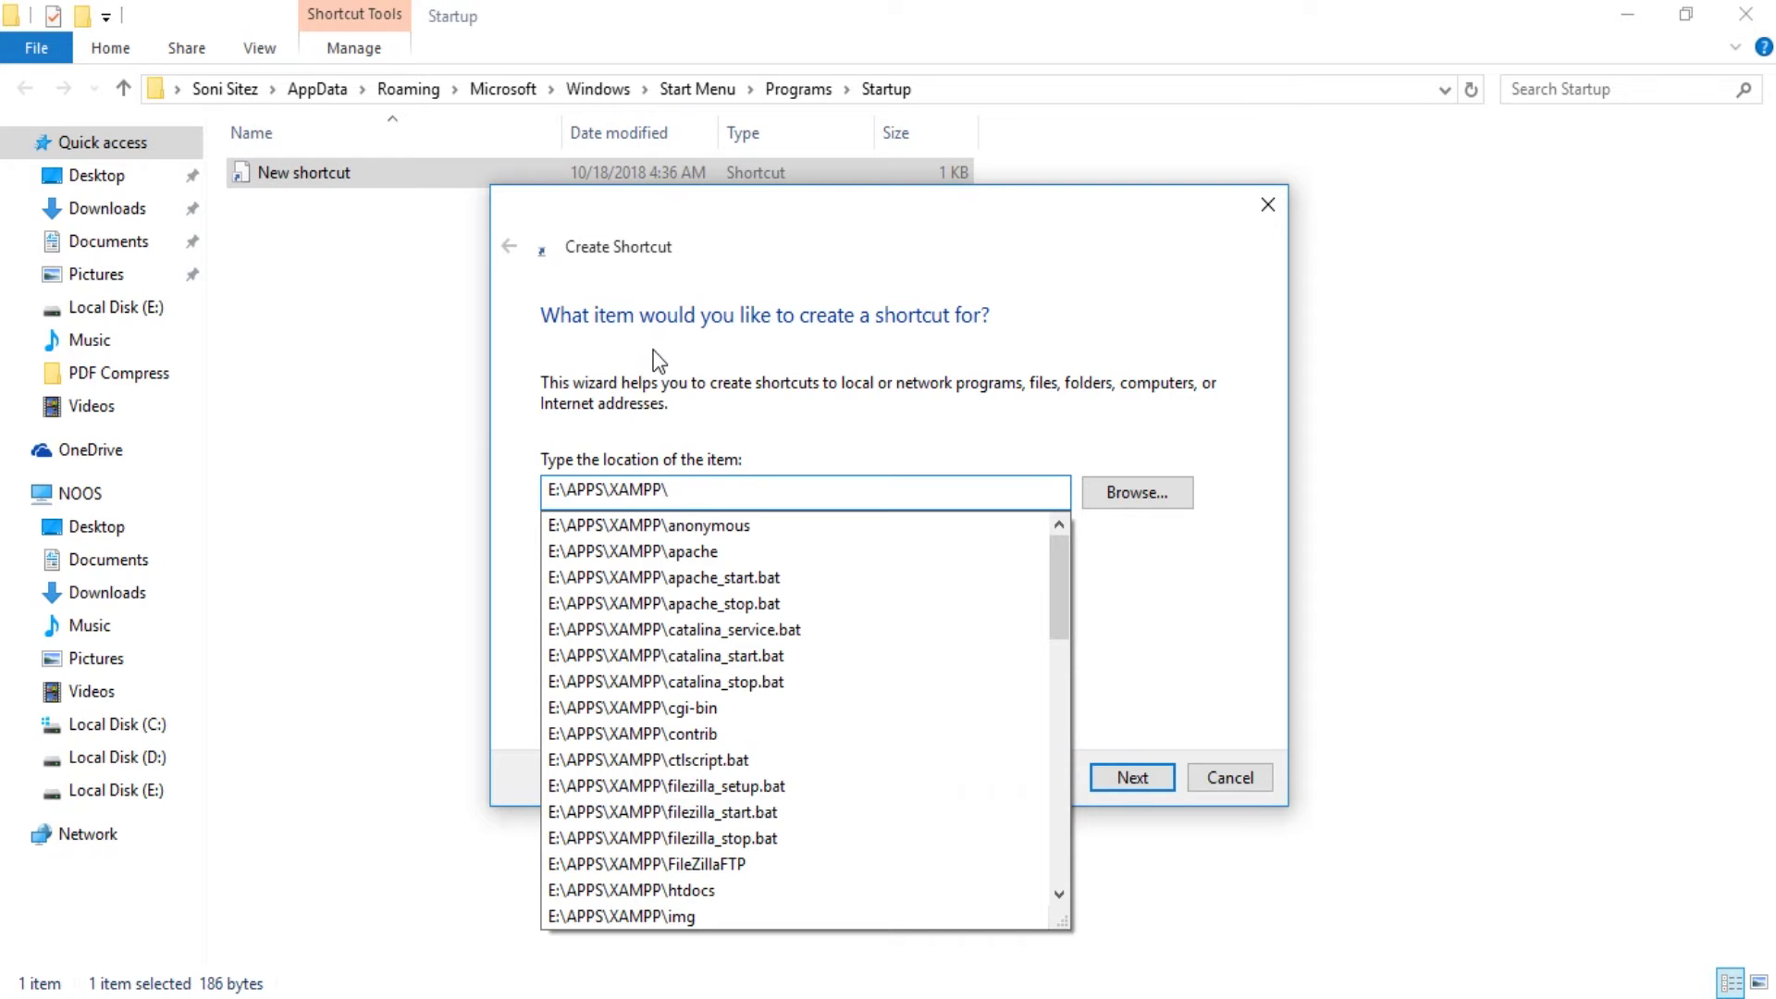
scroll(747, 823, down, 3)
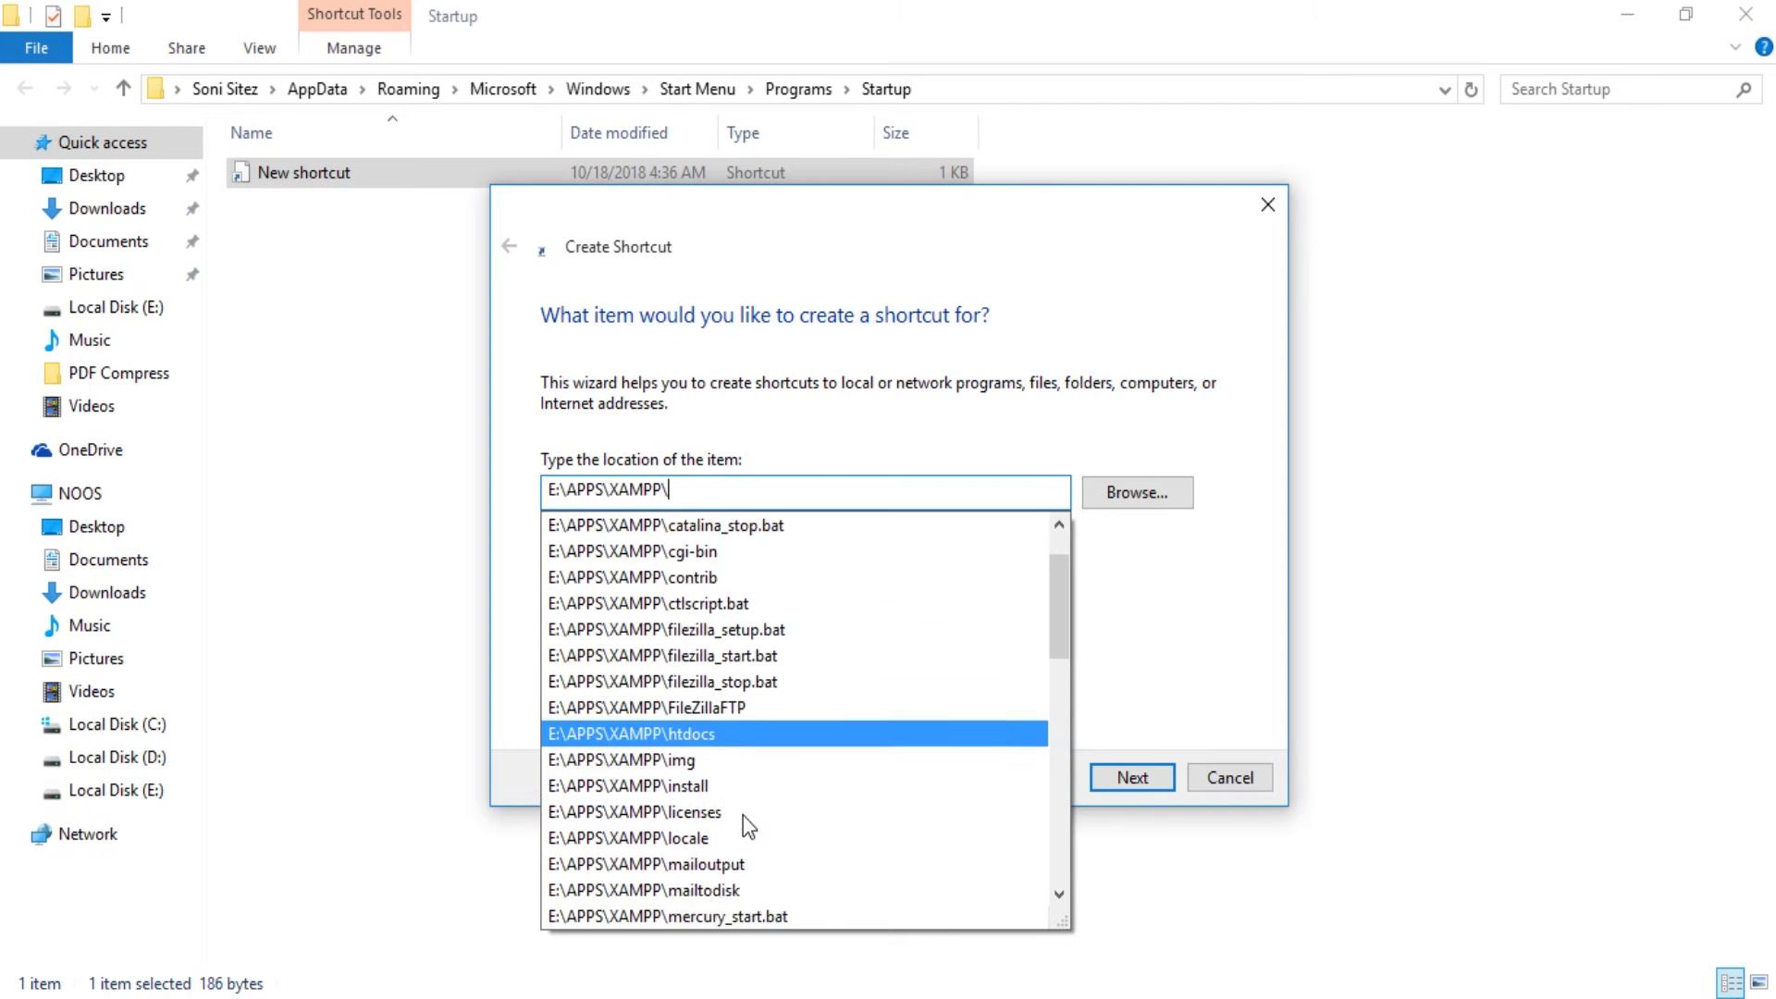
scroll(742, 815, down, 8)
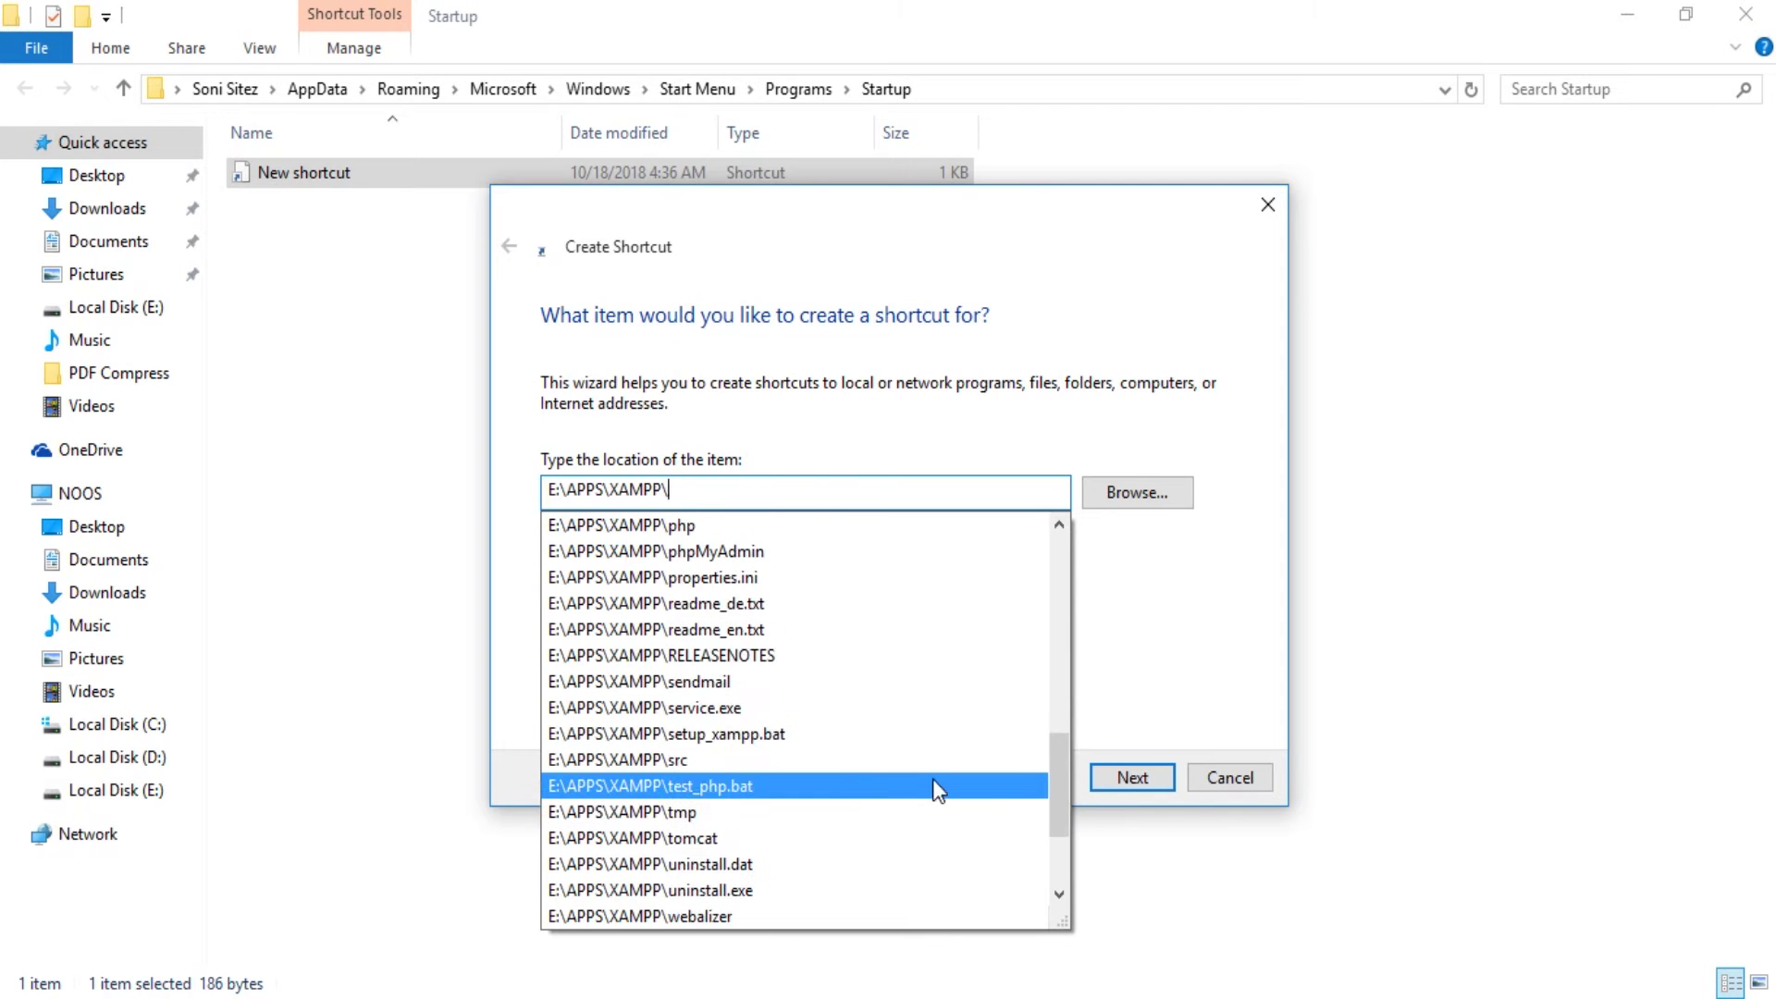
scroll(1015, 746, up, 10)
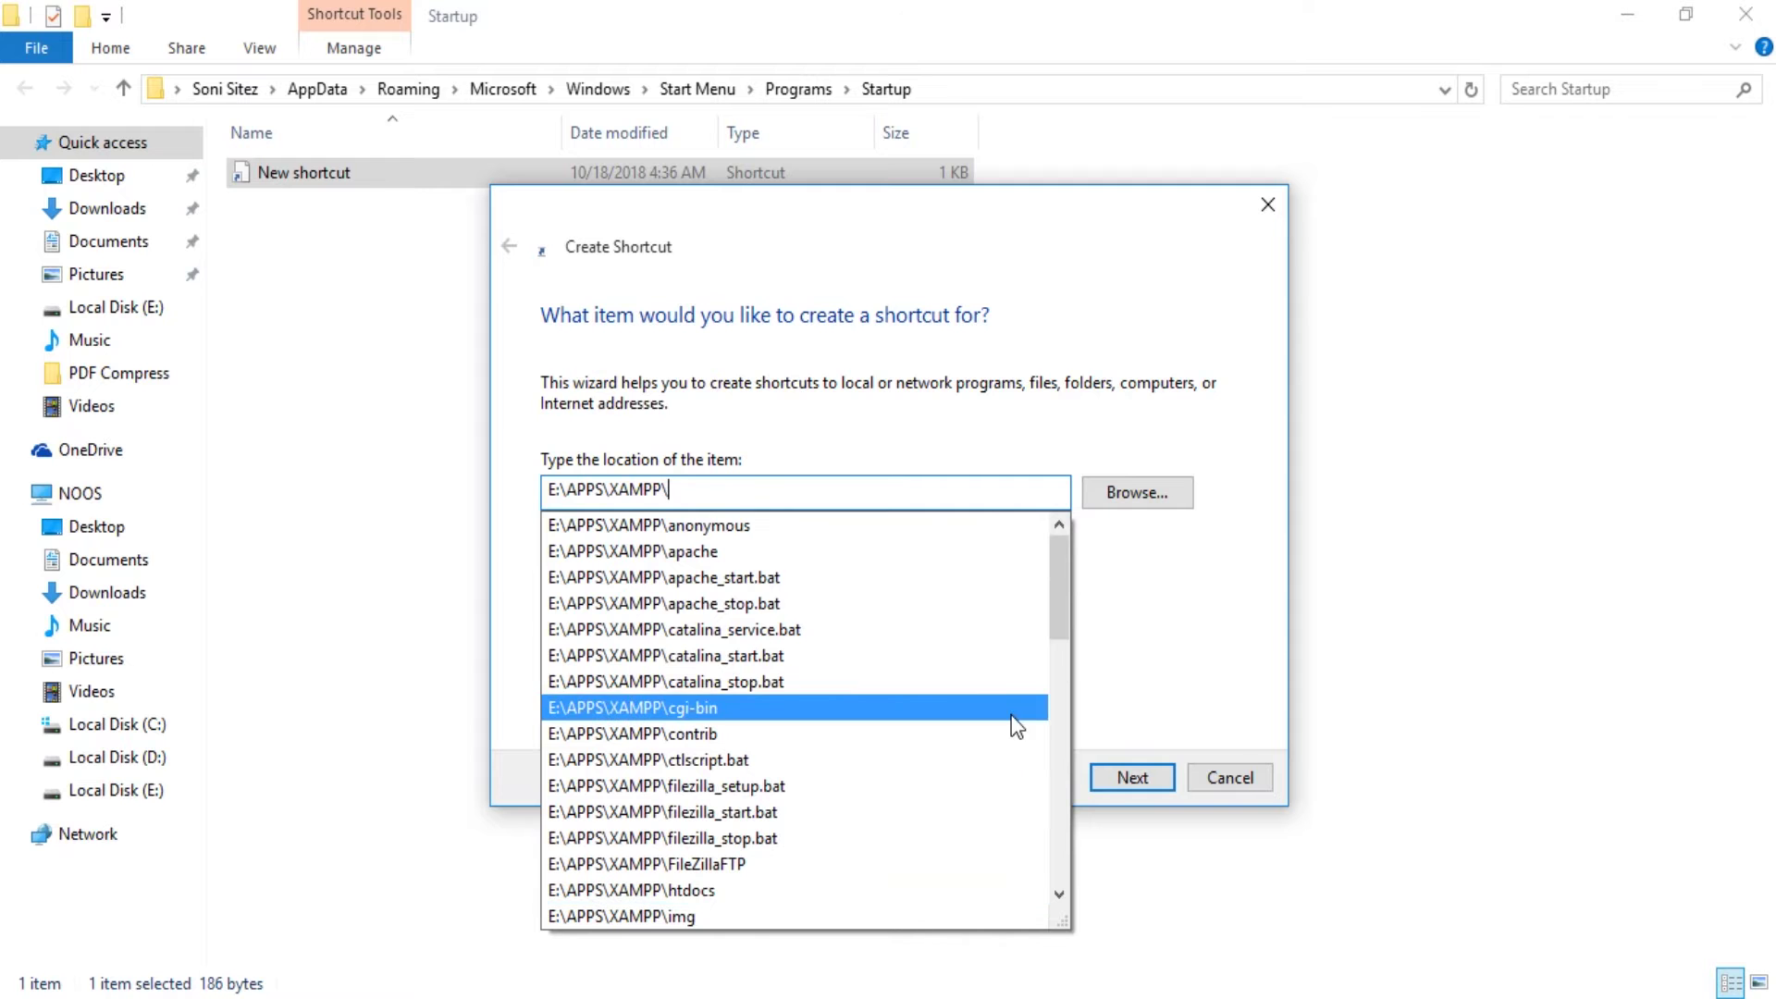
scroll(997, 646, down, 6)
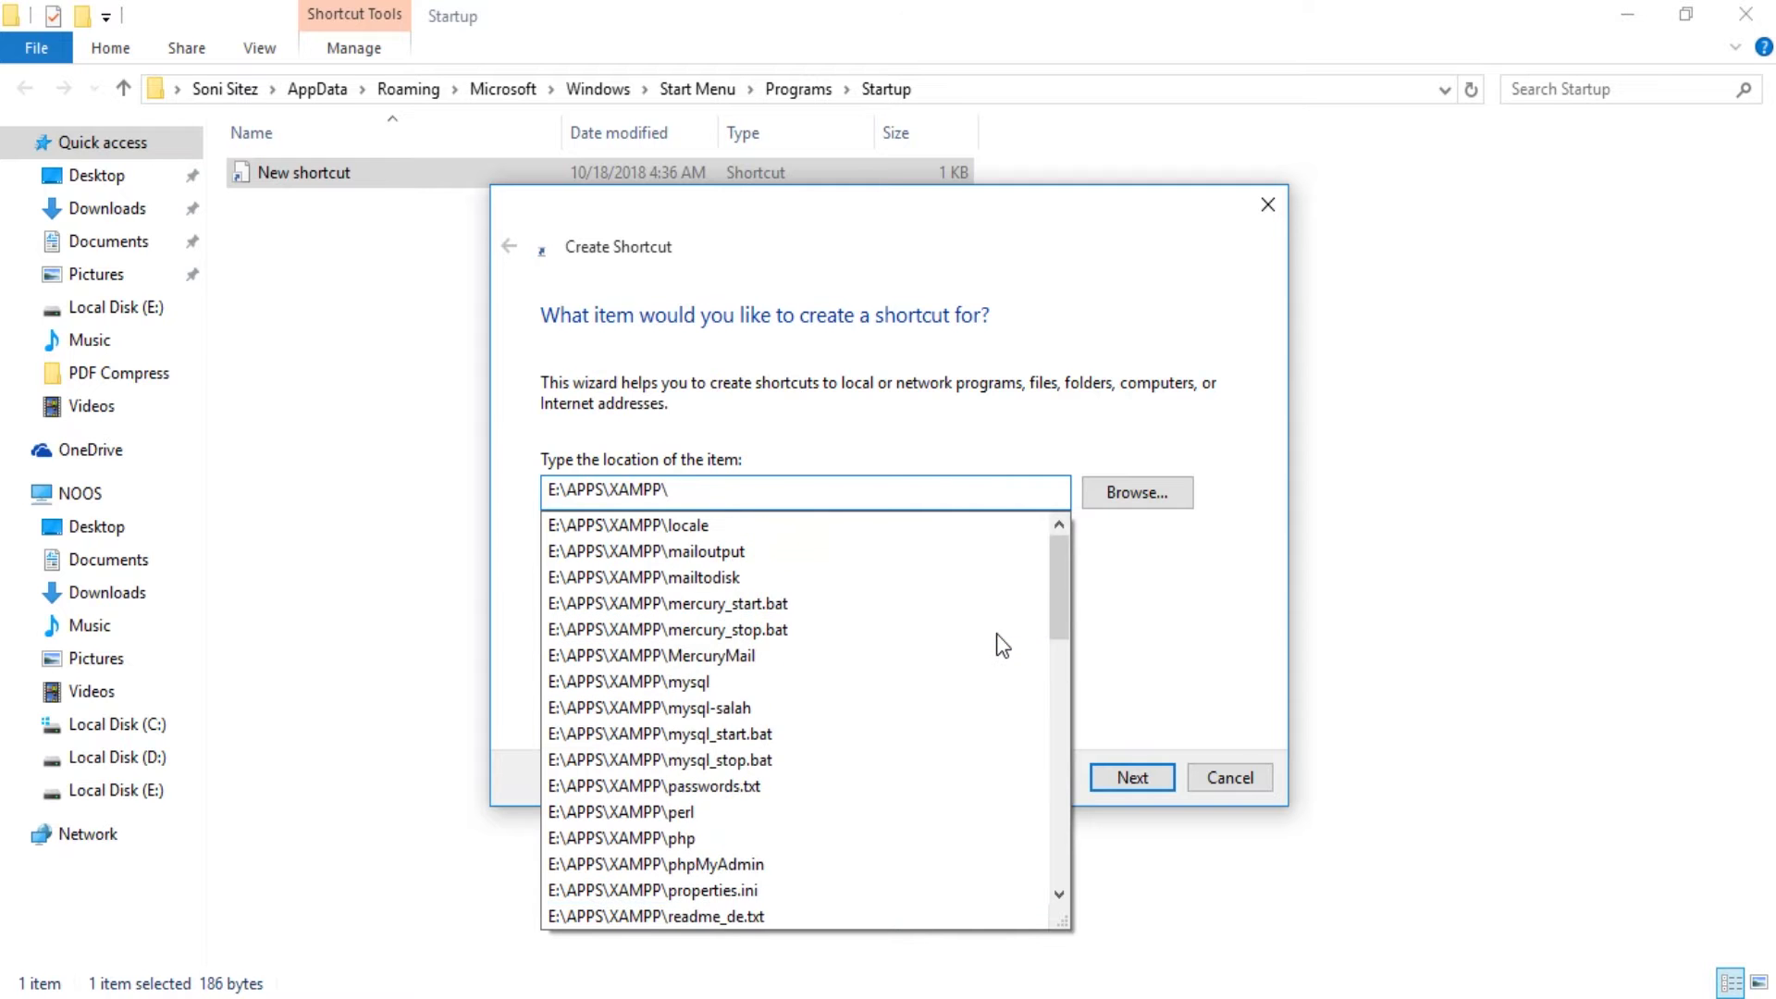
scroll(1000, 646, down, 7)
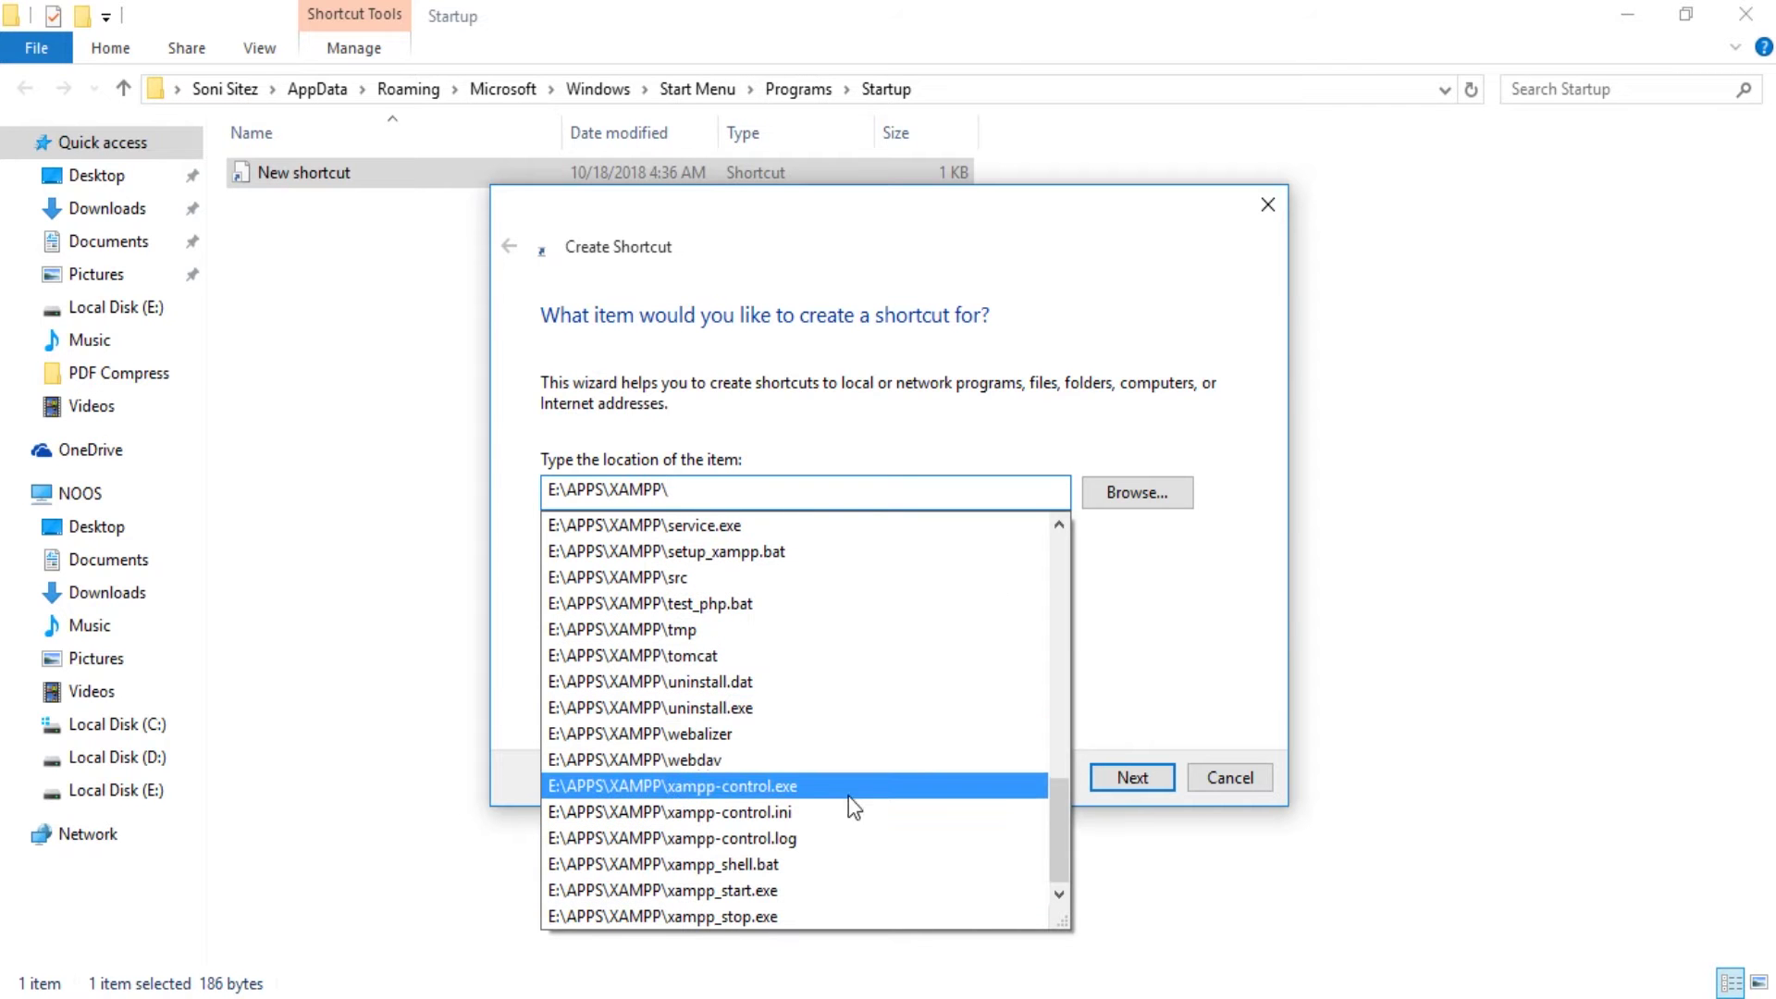
click(797, 784)
click(830, 506)
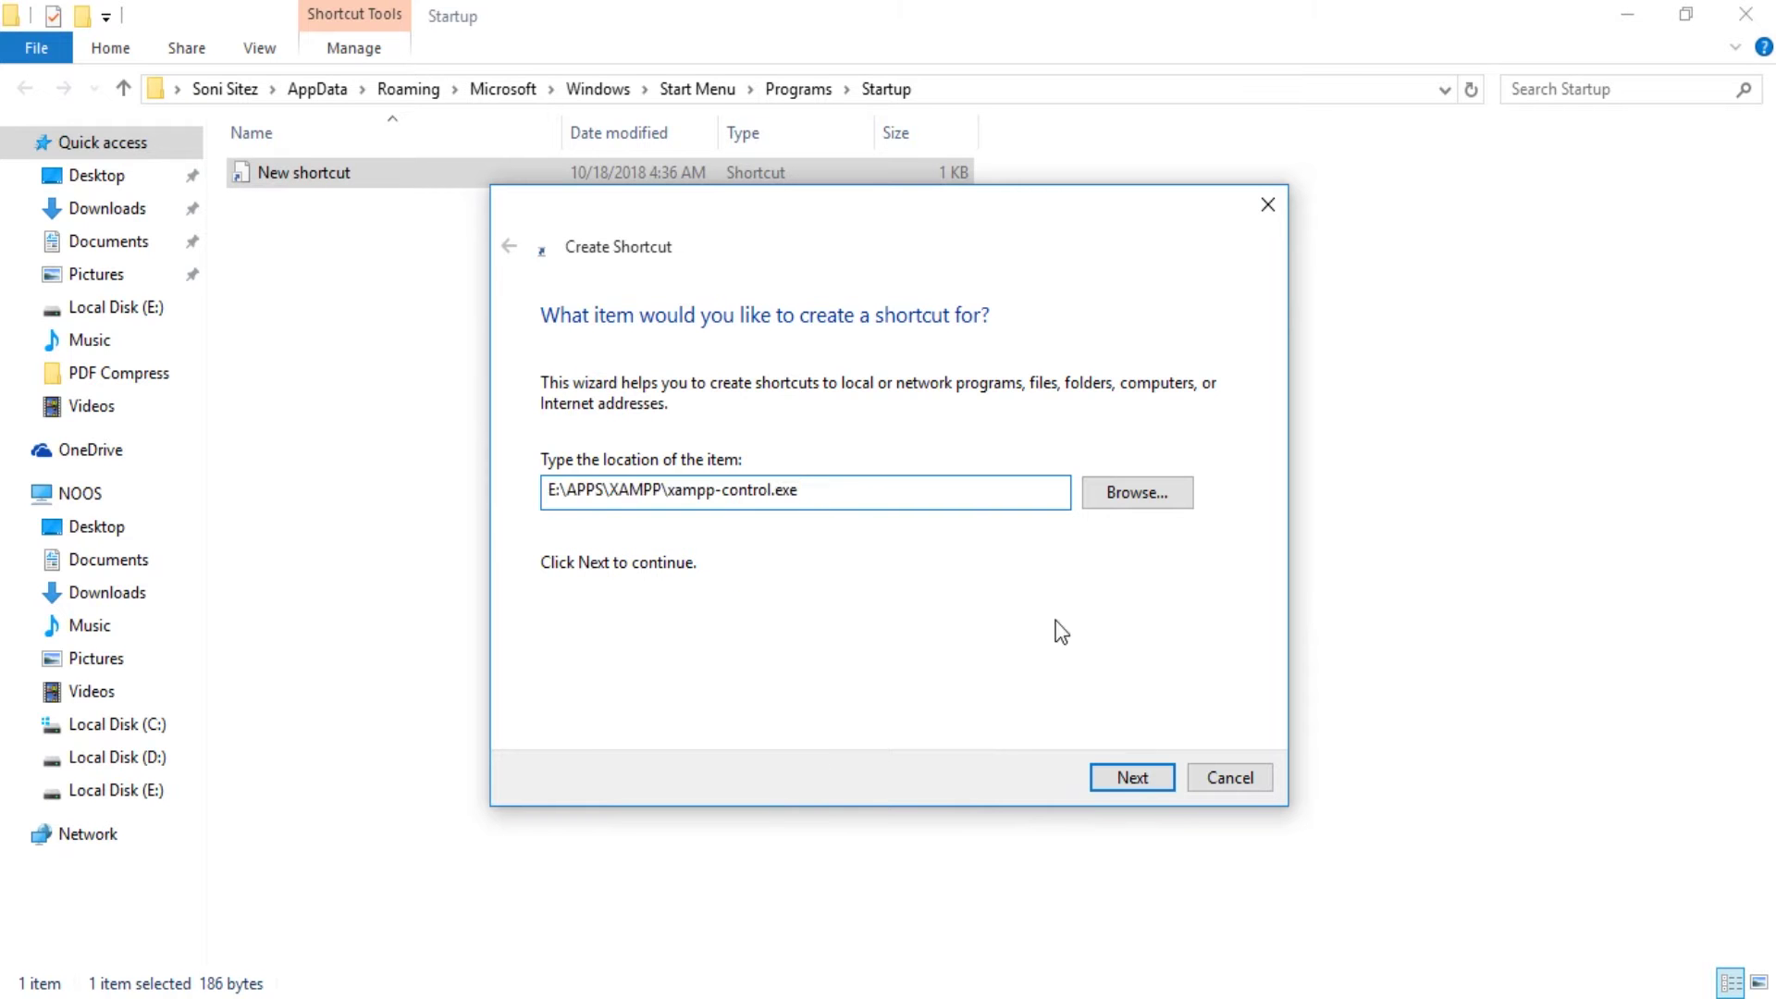
click(1136, 775)
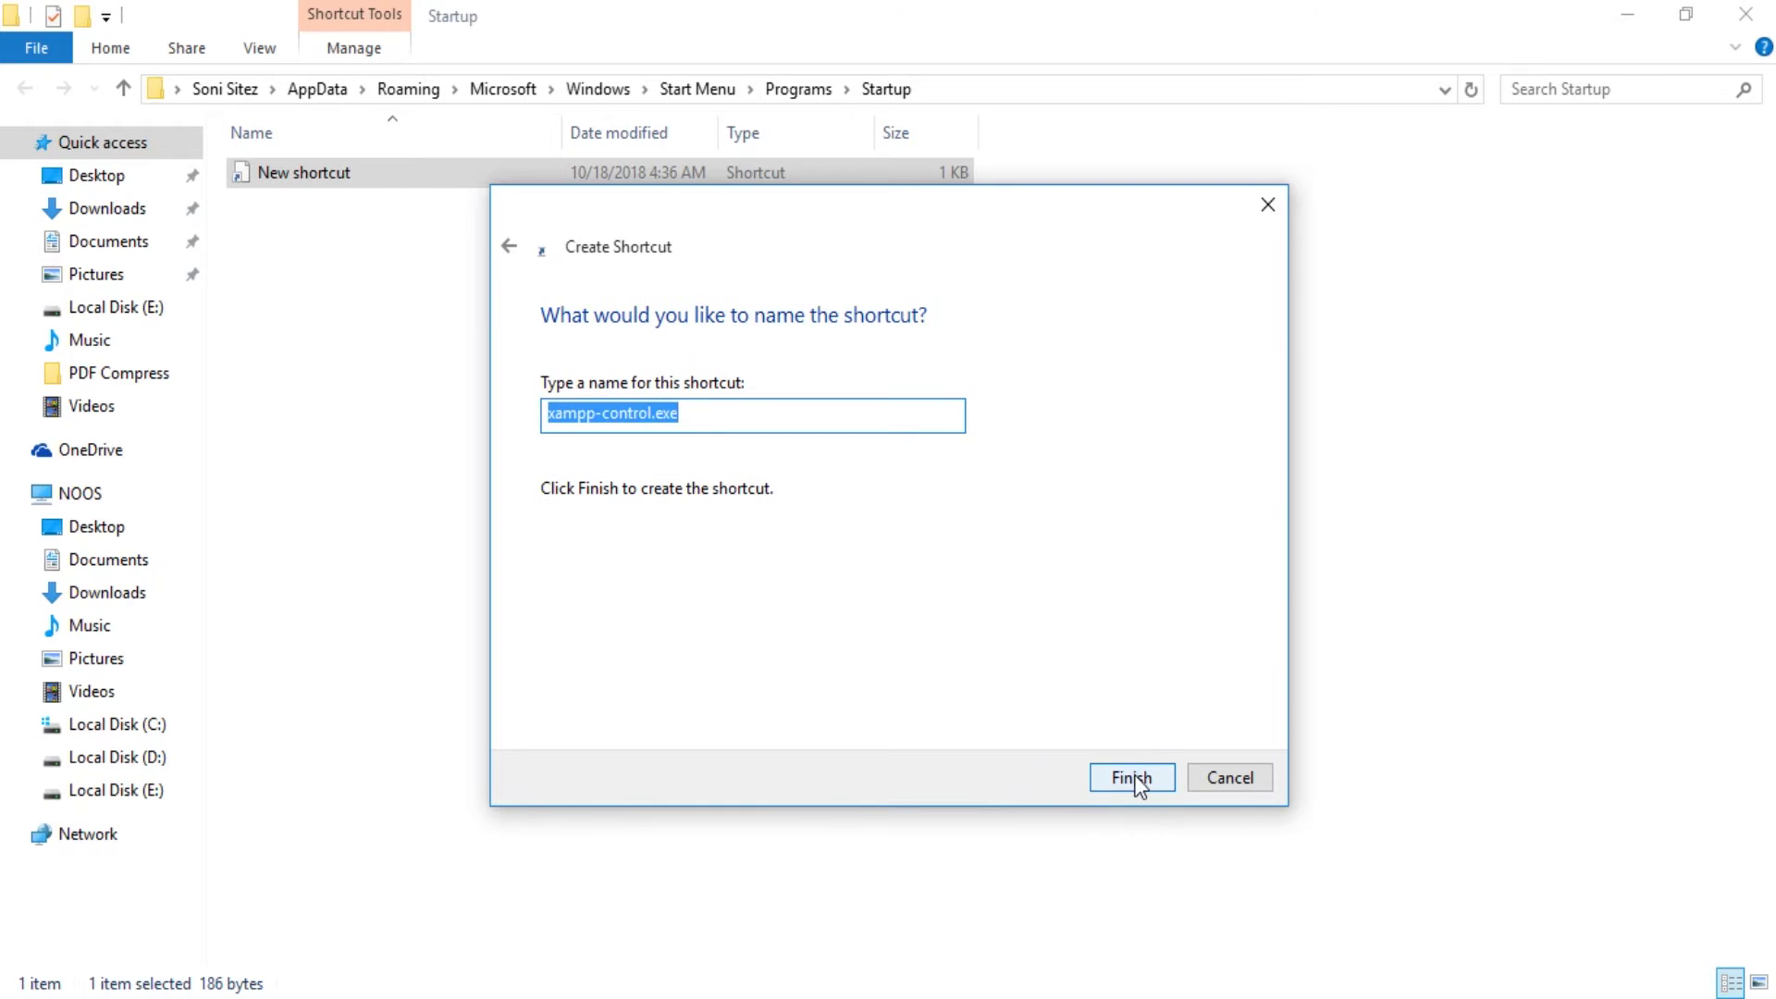
Finish the shortcut with its default name xampp-control.exe and close the Startup window
click(1134, 778)
click(700, 496)
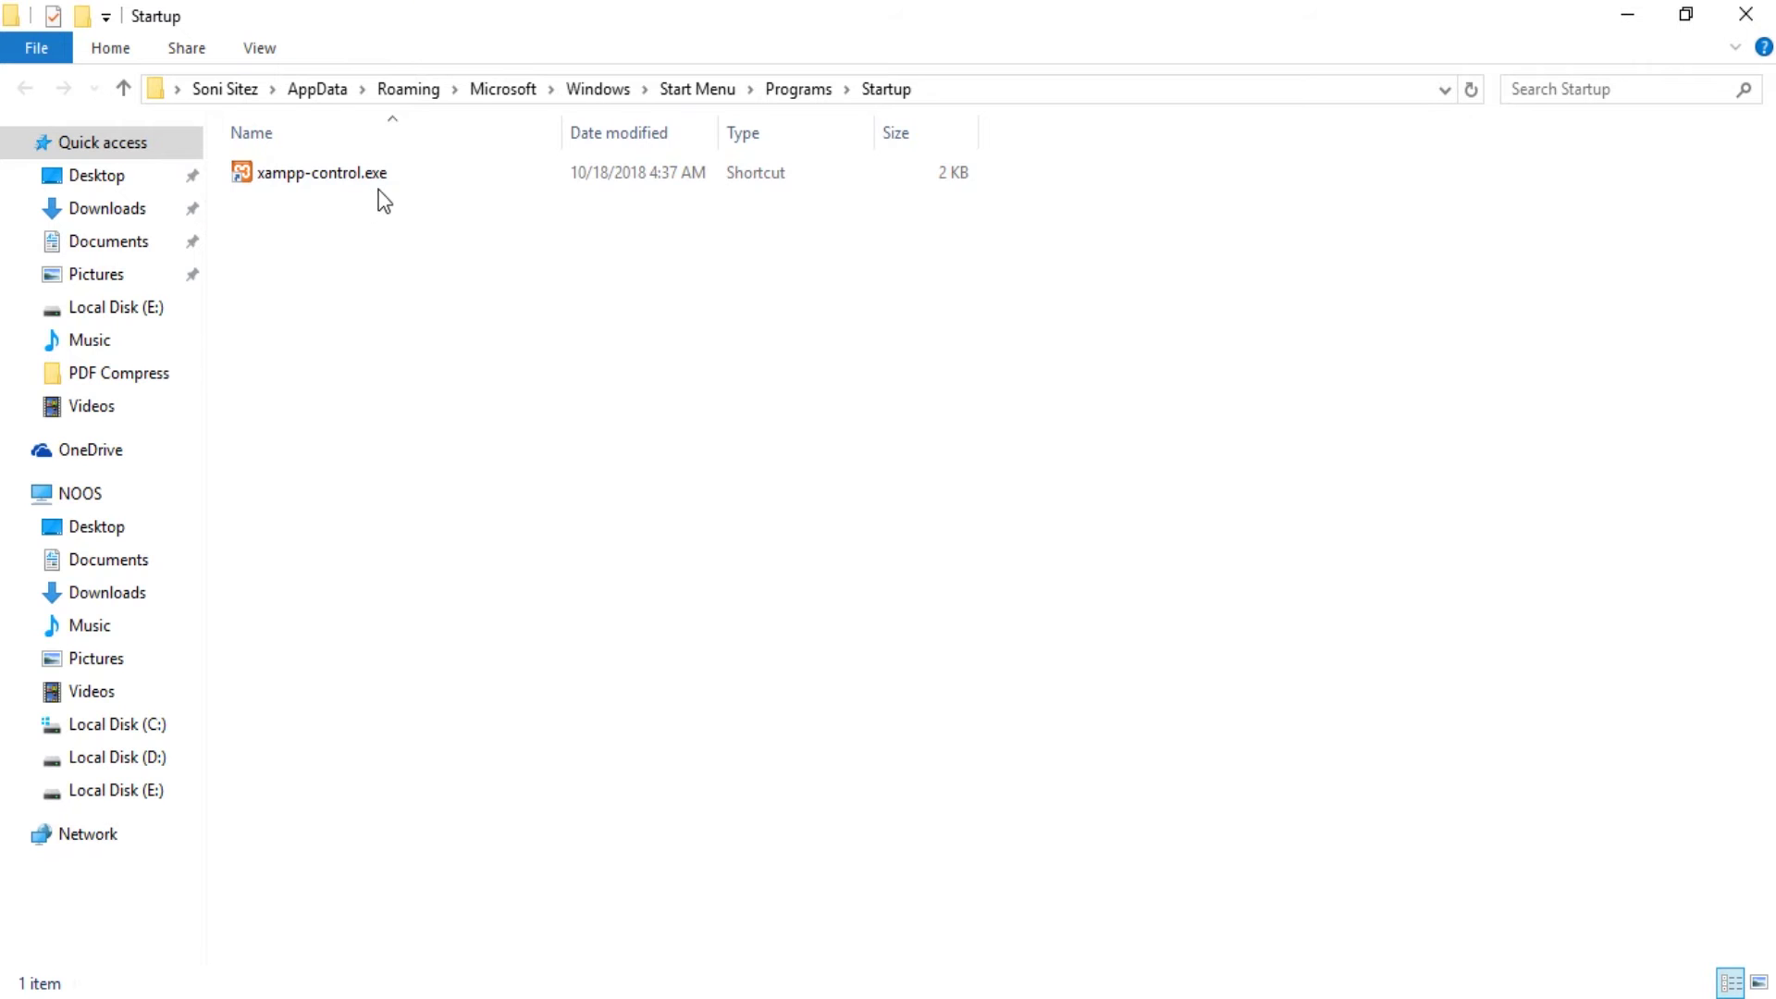
click(1757, 18)
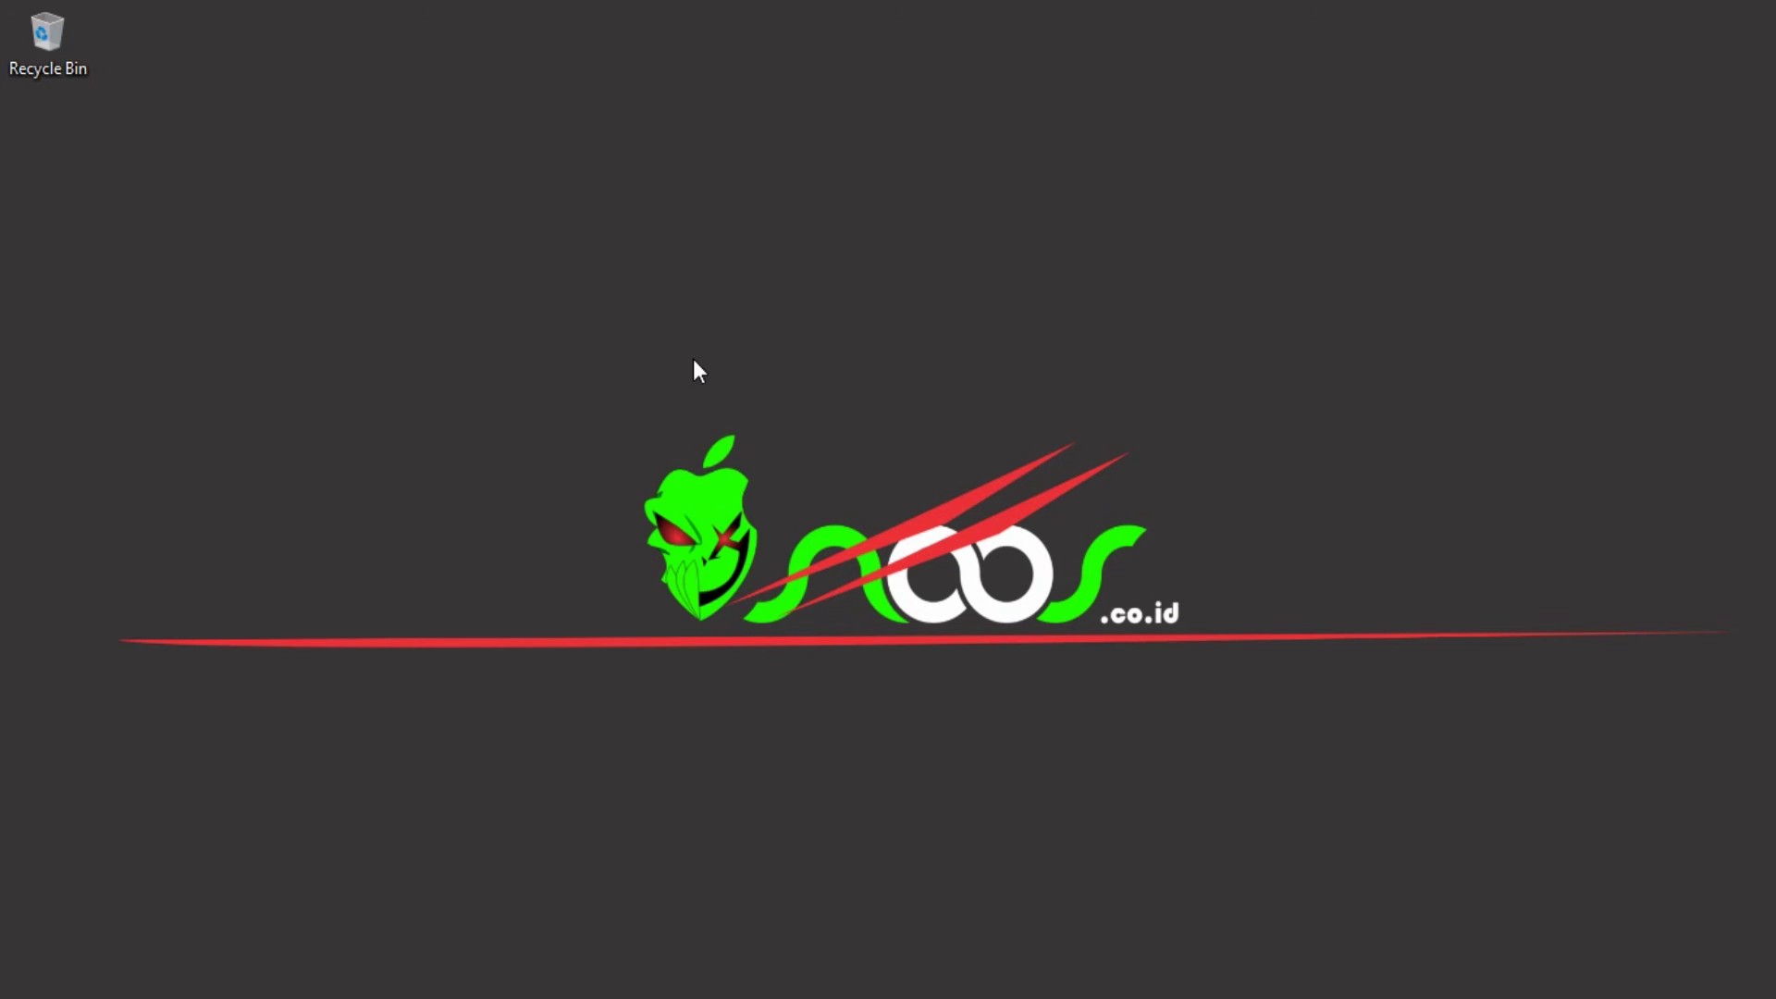
Restart the computer from the Start menu's Power options
key(super)
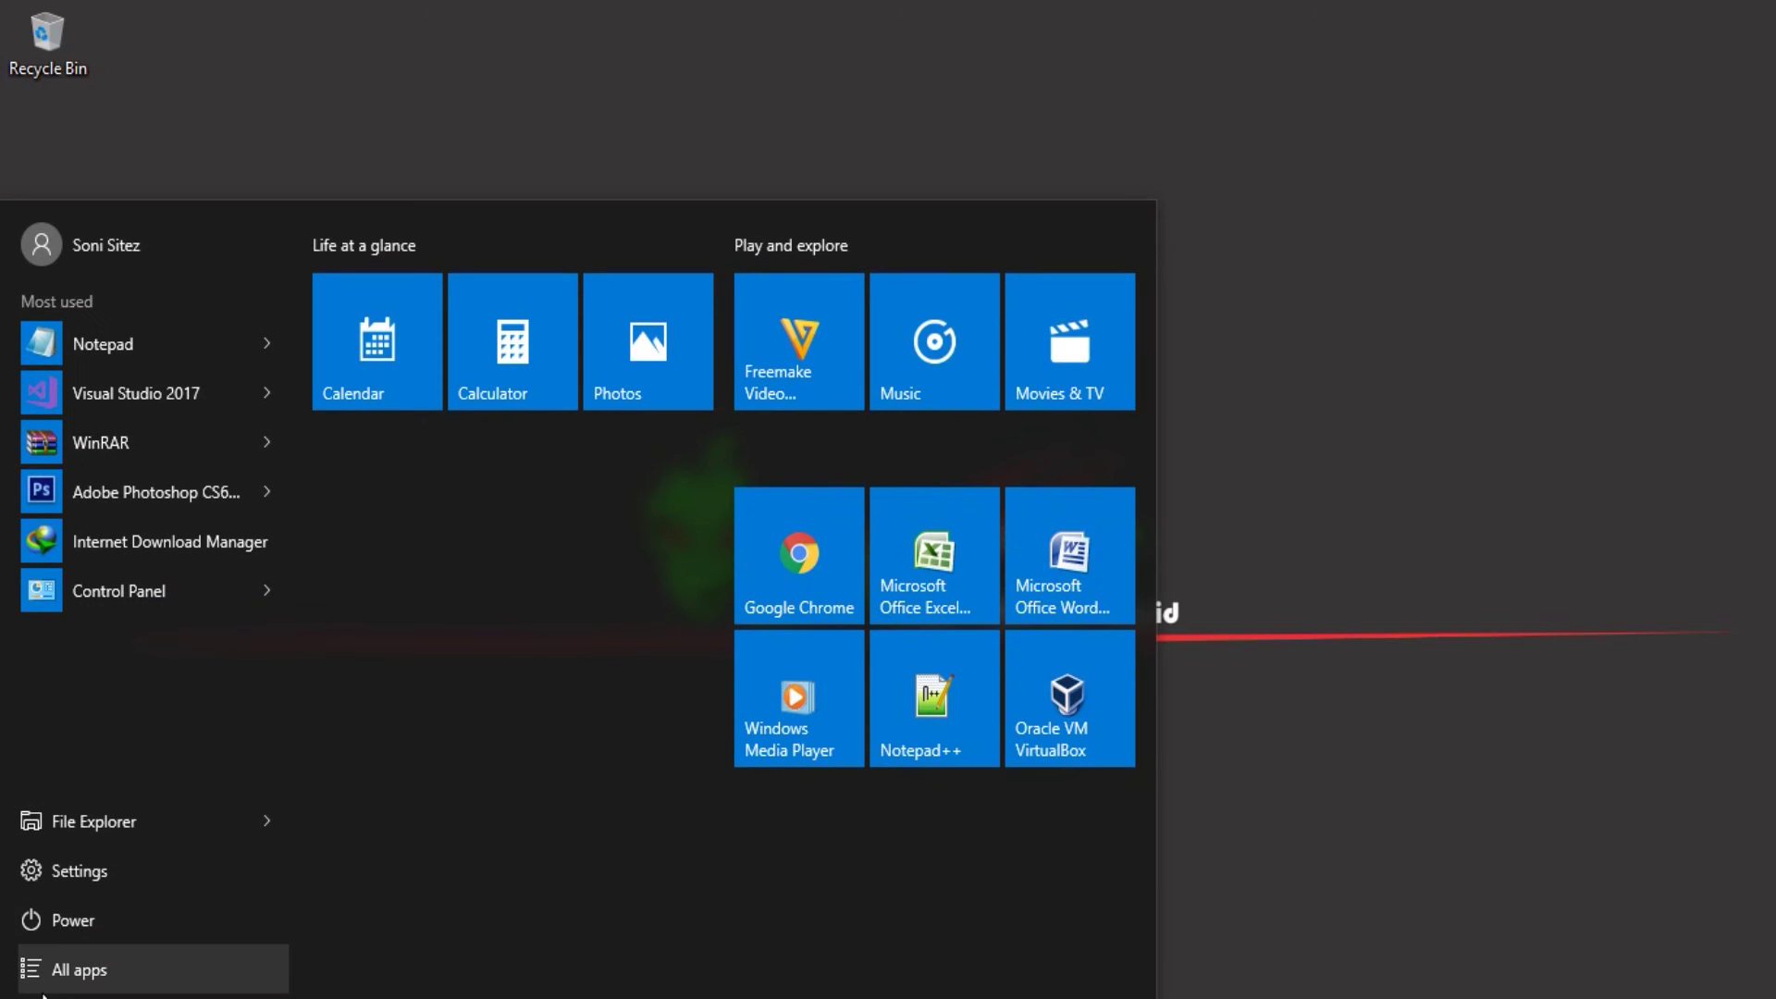
click(73, 920)
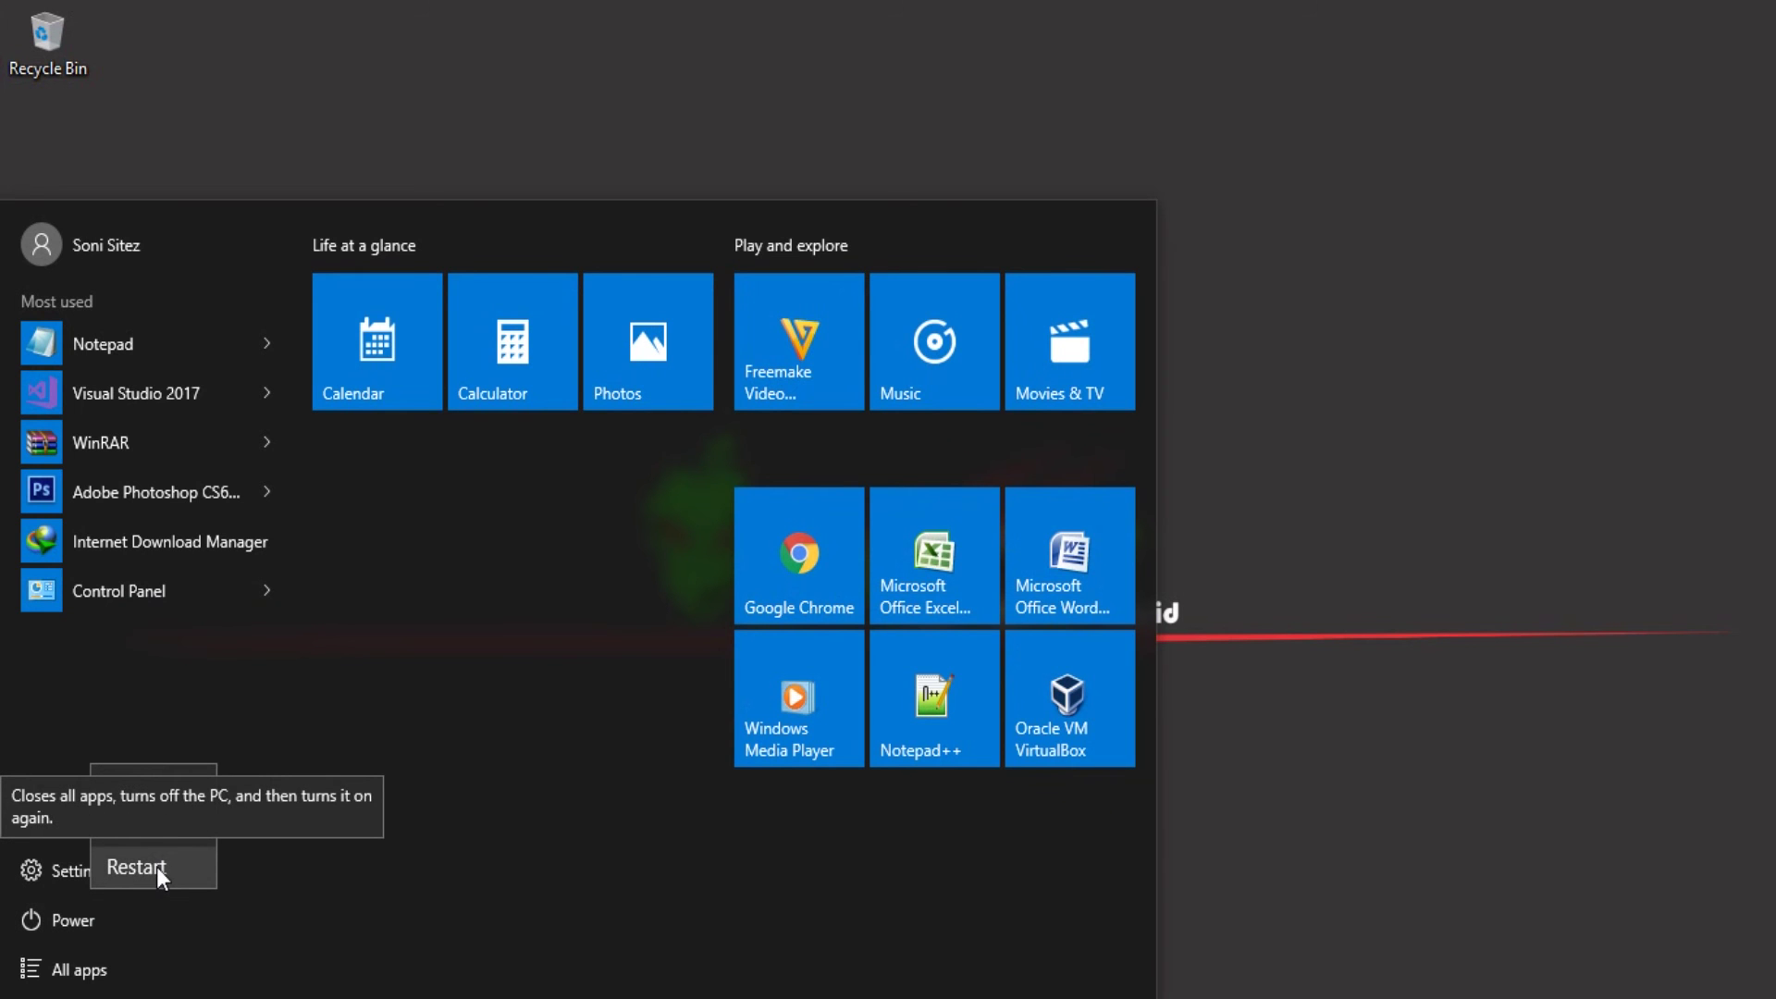
click(172, 857)
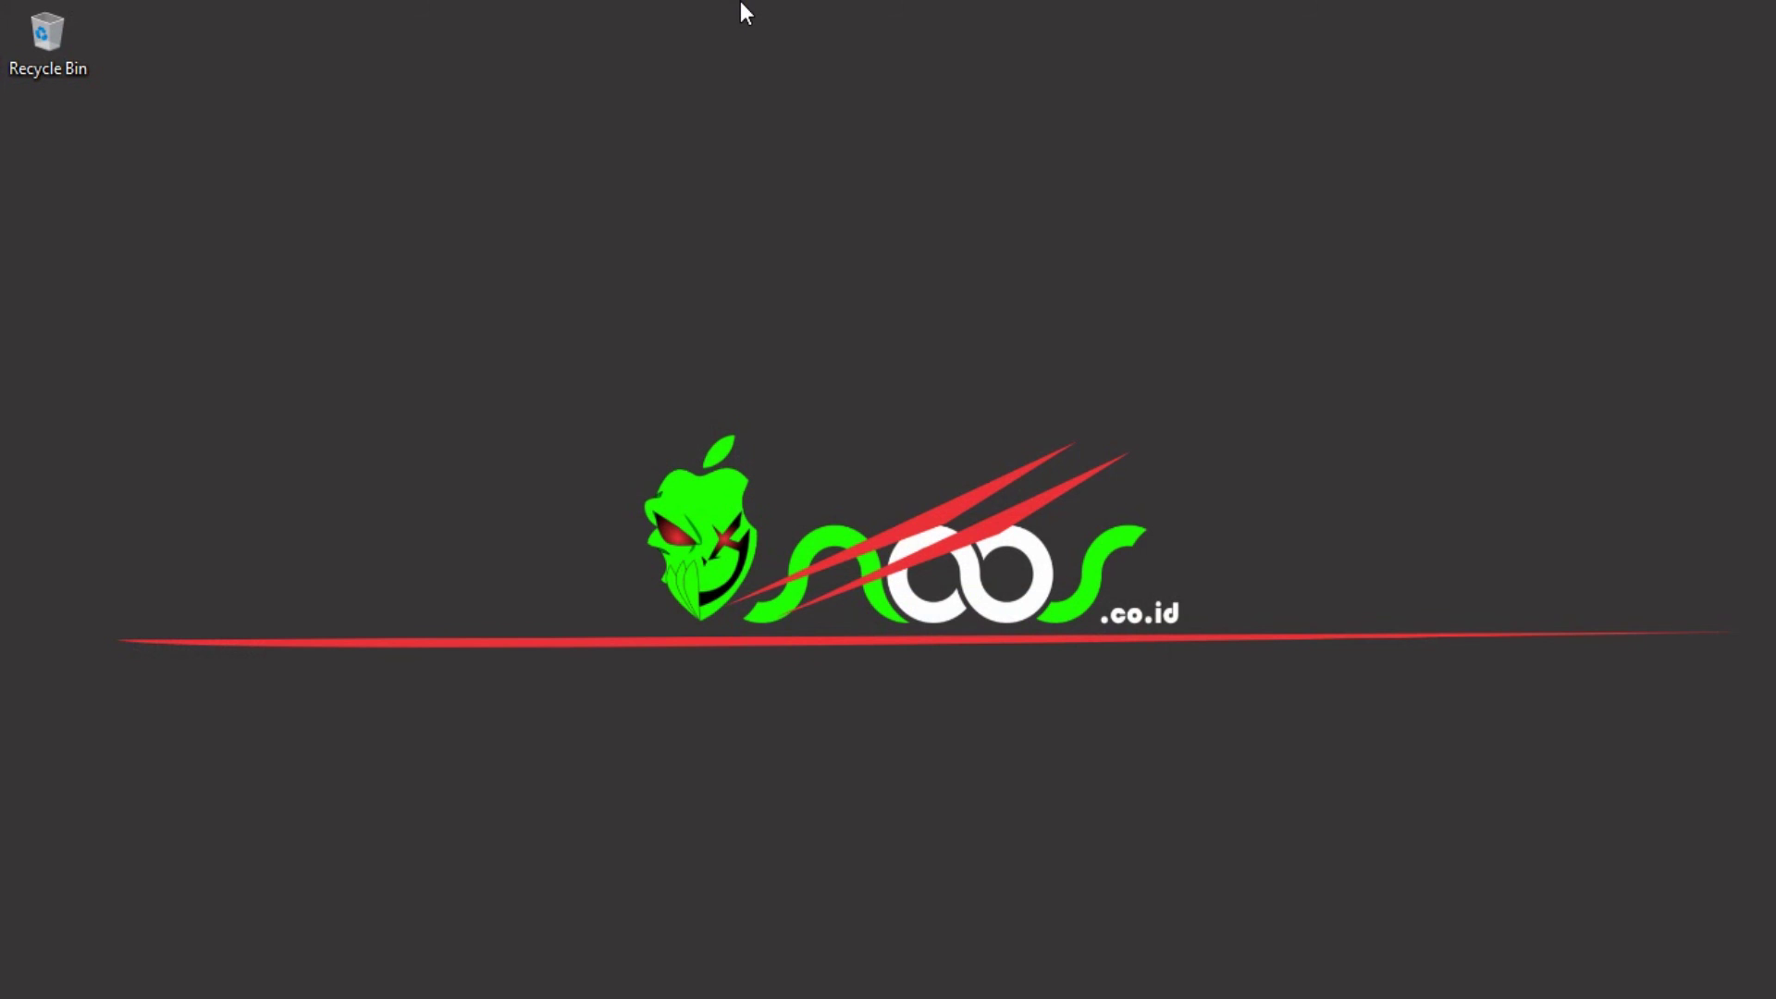